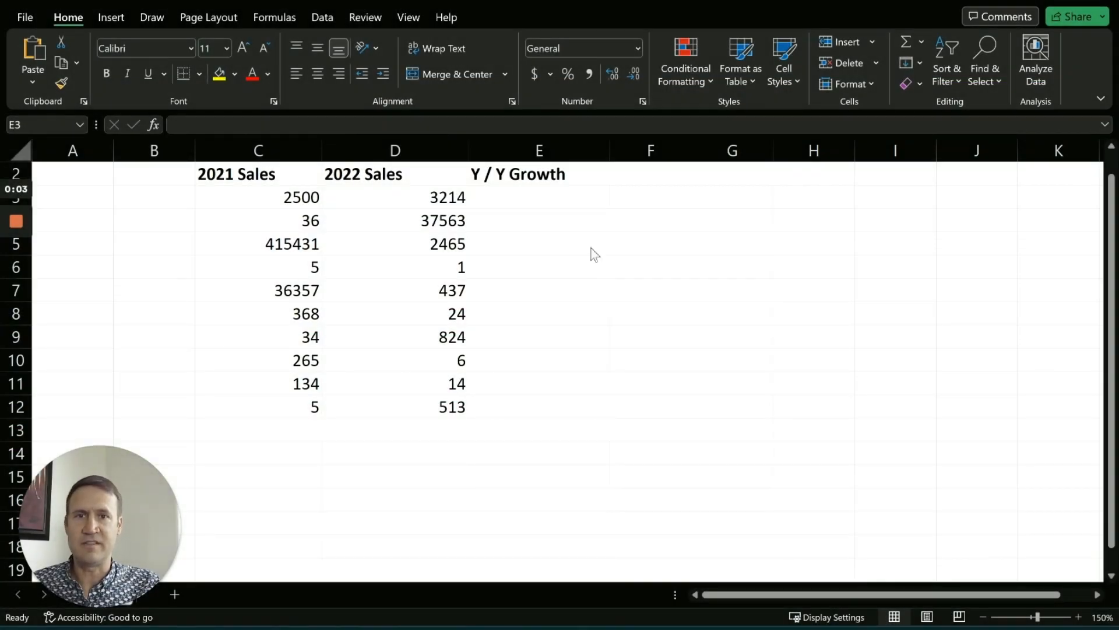
Enter the formula =(D3-C3)/C3*100 in cell E3 to calculate year-over-year growth for the first sales row.
click(529, 200)
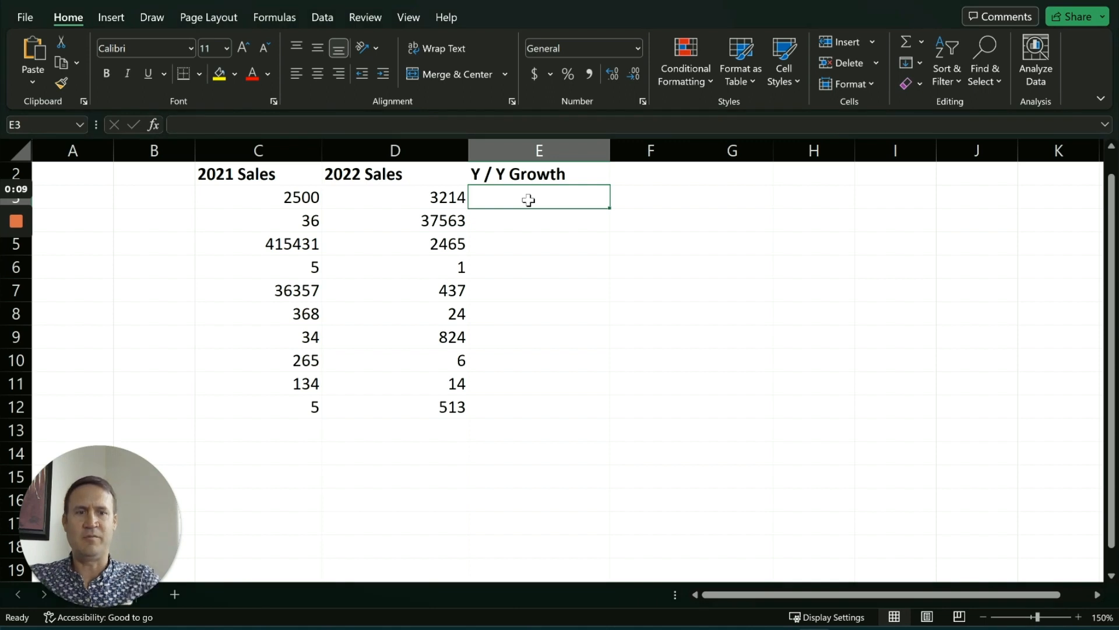
text(=)
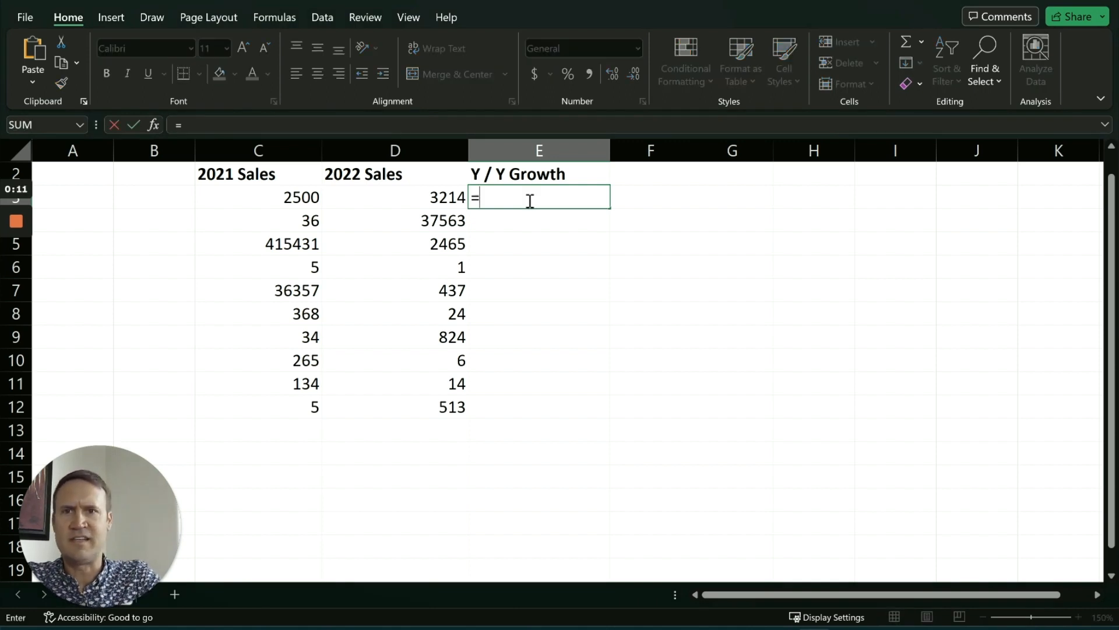
text((D)
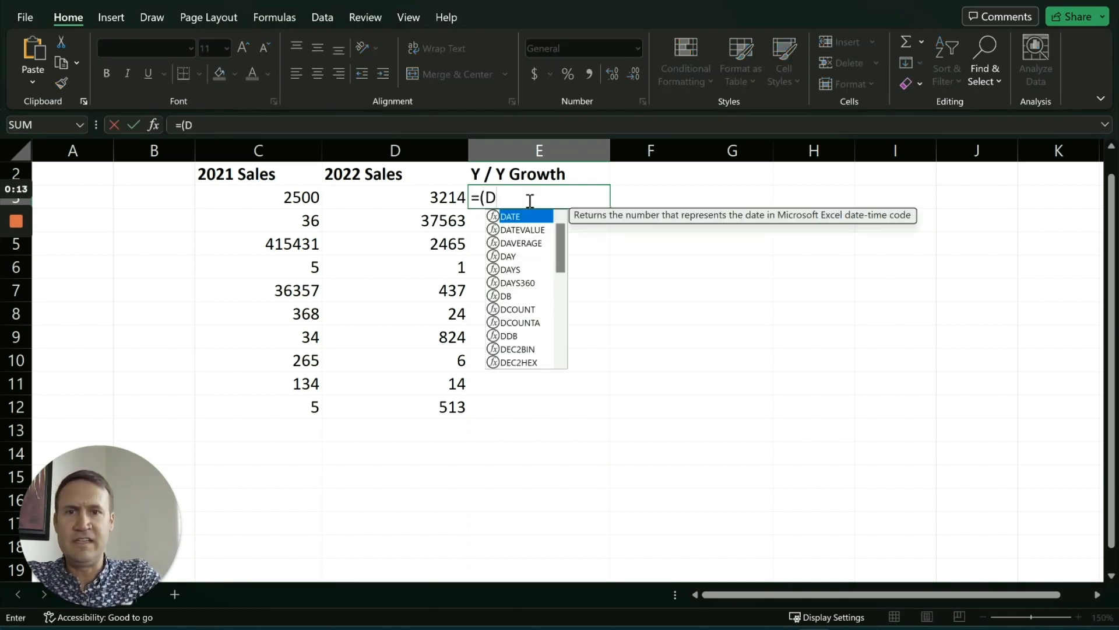
text(3-)
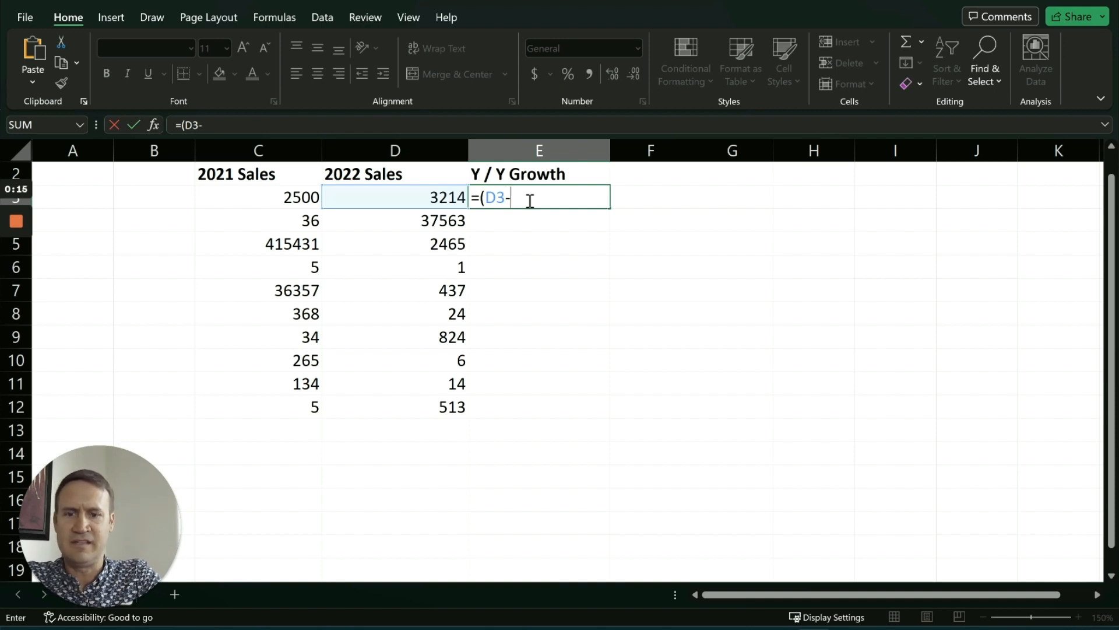
text(D)
key(BackSpace)
text(C3)
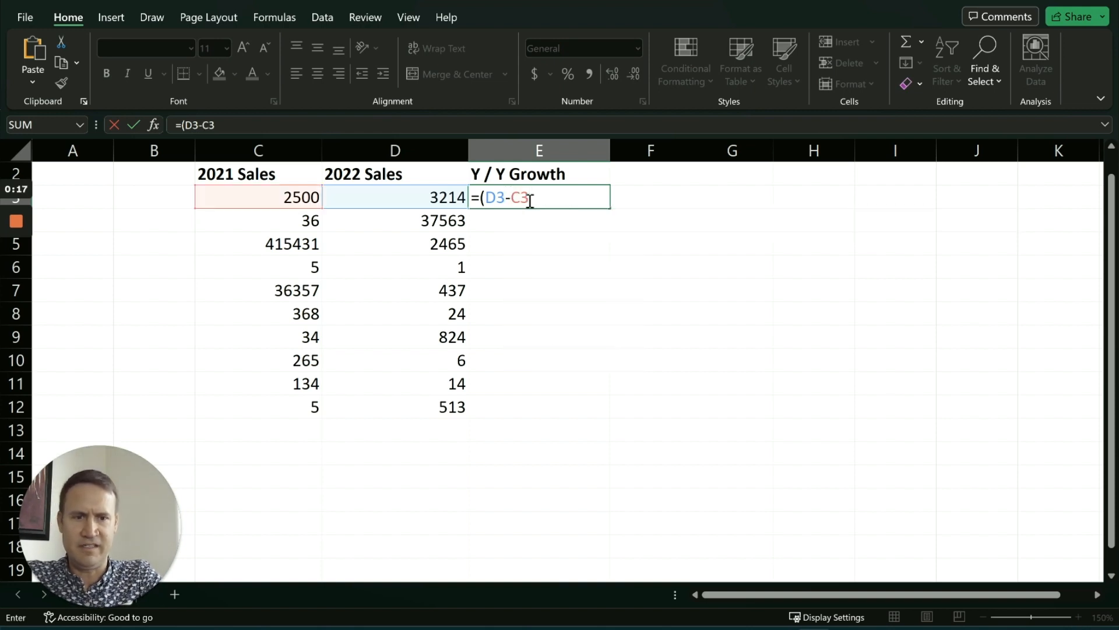
text()/C)
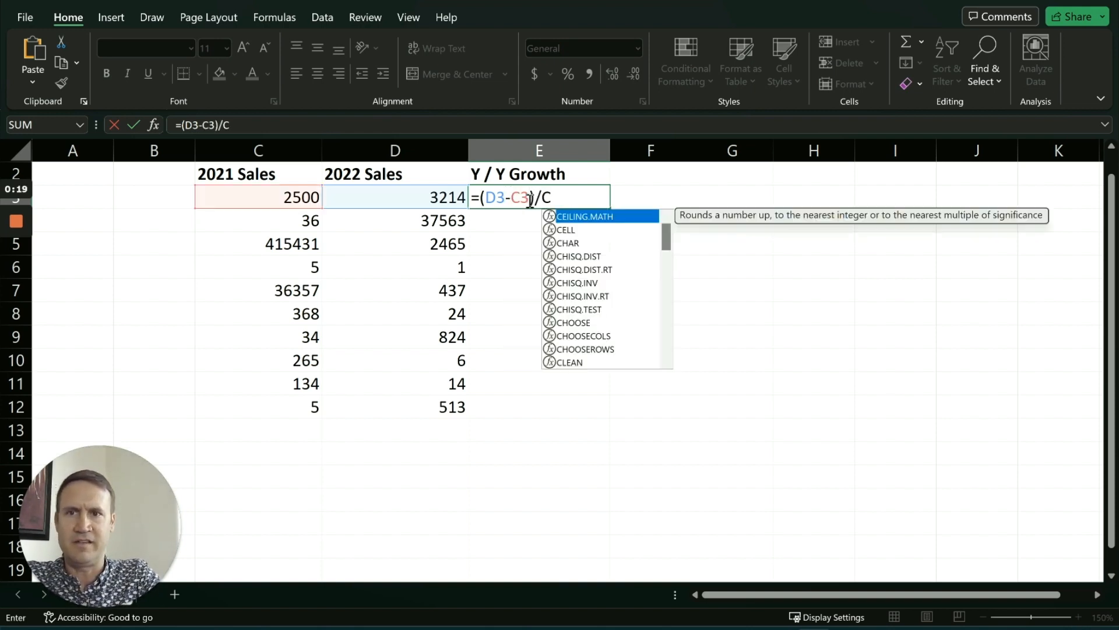
text(3*100)
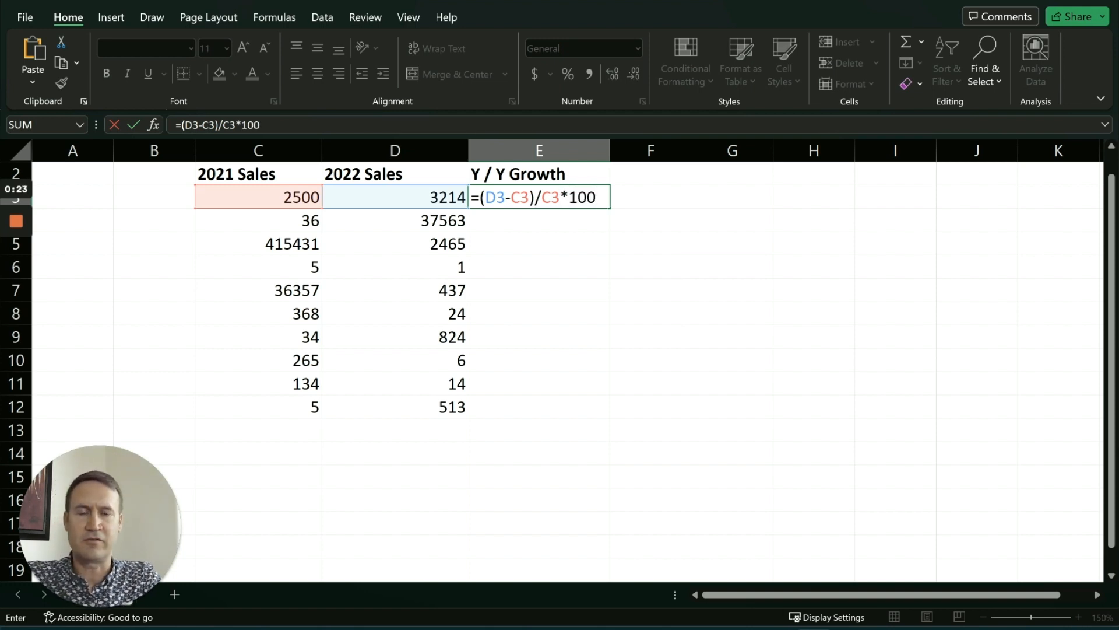
key(Return)
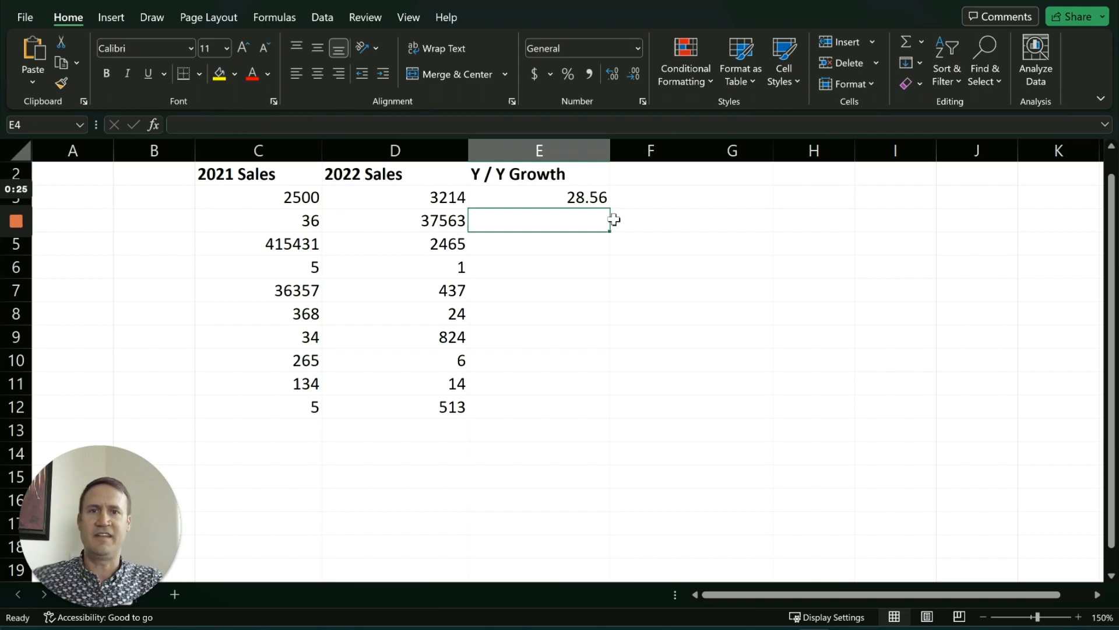
Fill the growth formula from cell E3 down through E12.
click(607, 196)
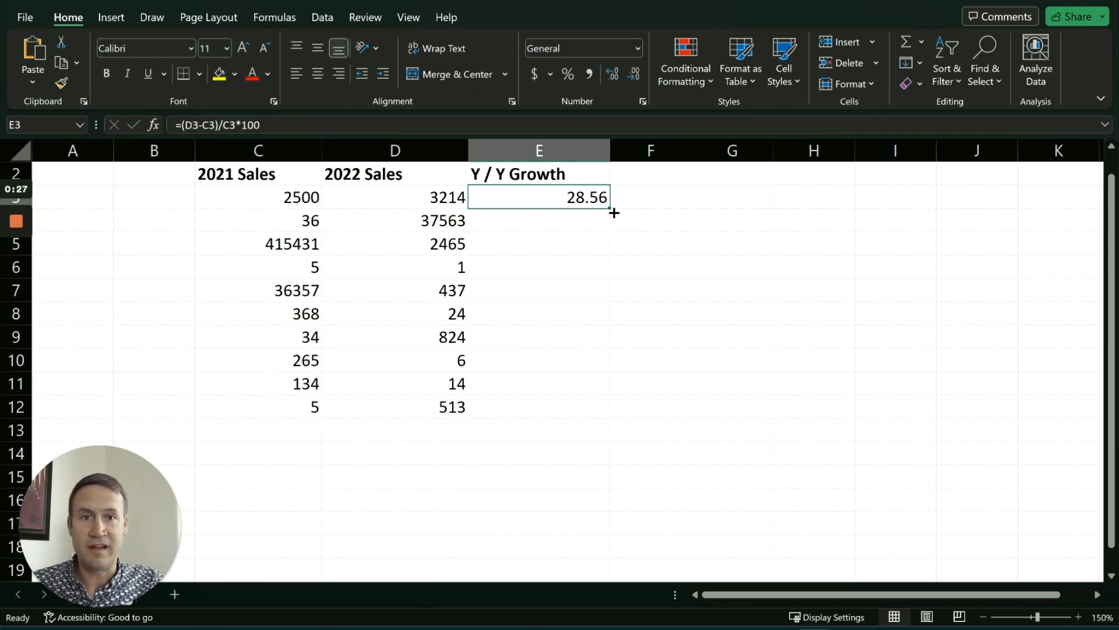
drag(614, 212, 593, 406)
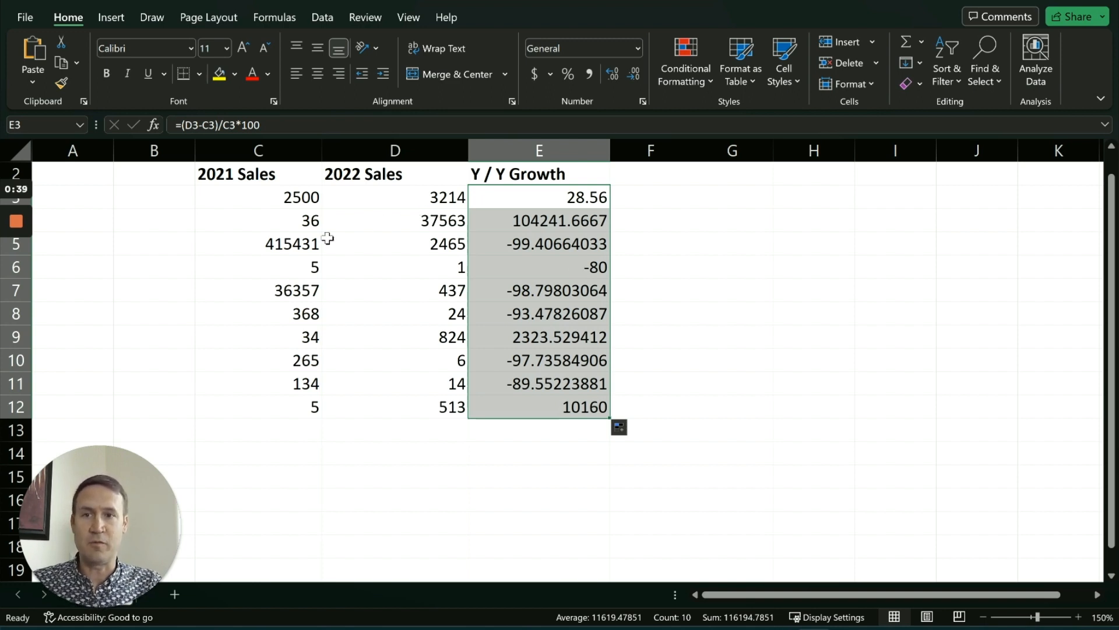
click(260, 175)
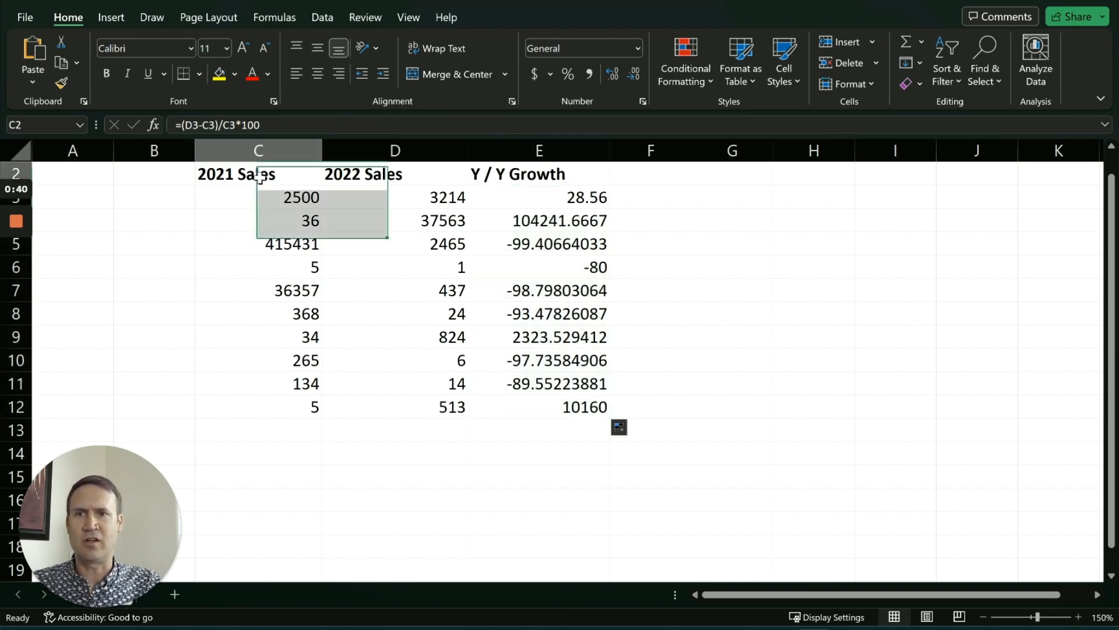
click(366, 174)
click(286, 180)
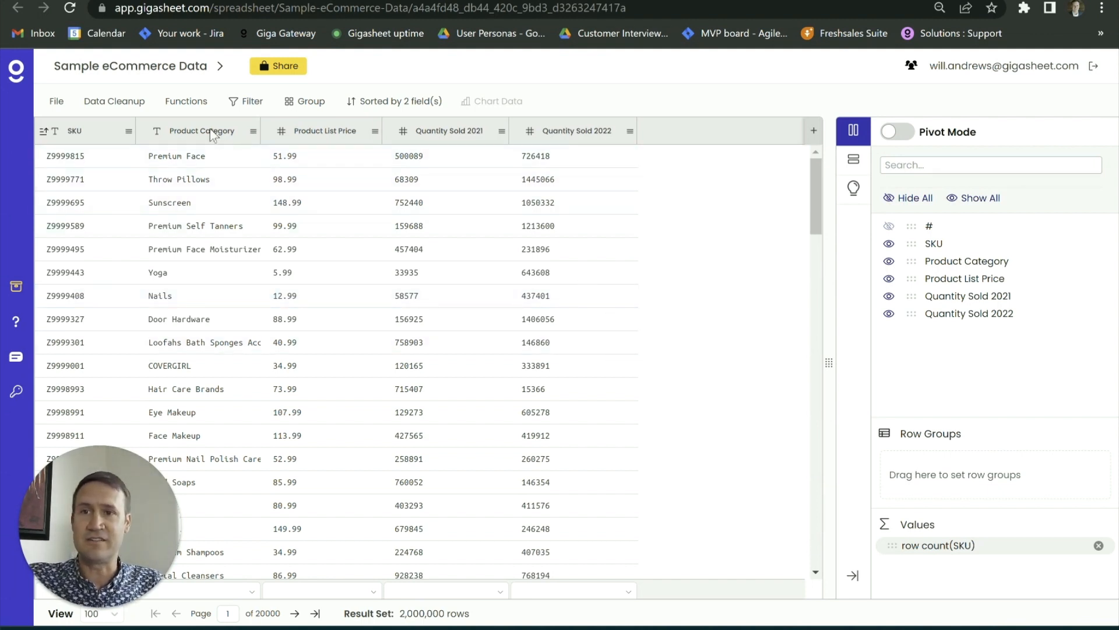
click(195, 107)
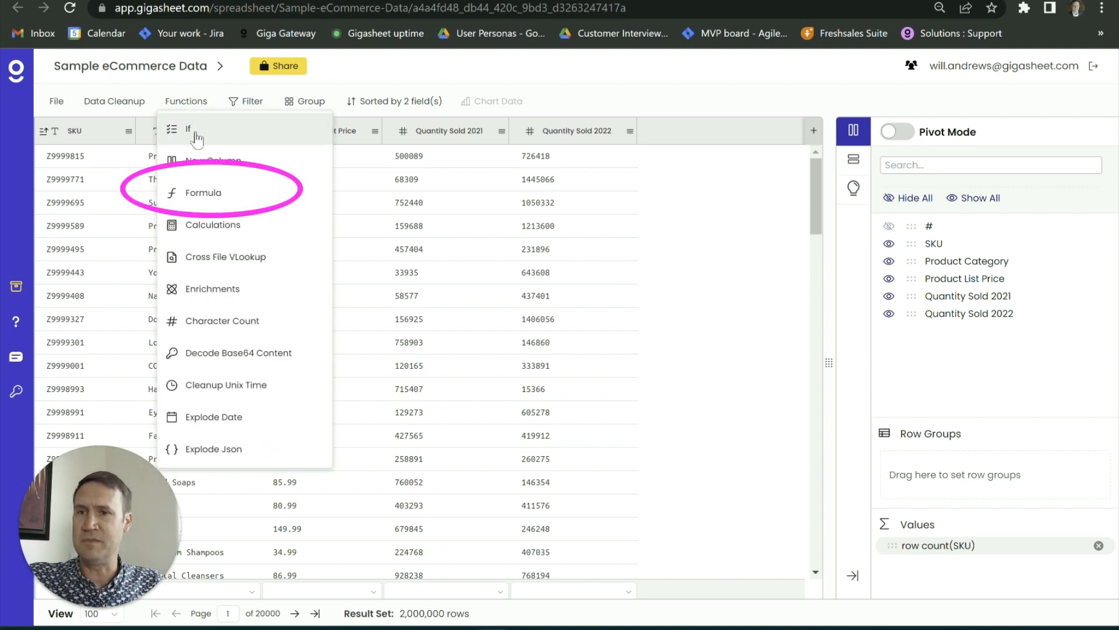
click(705, 102)
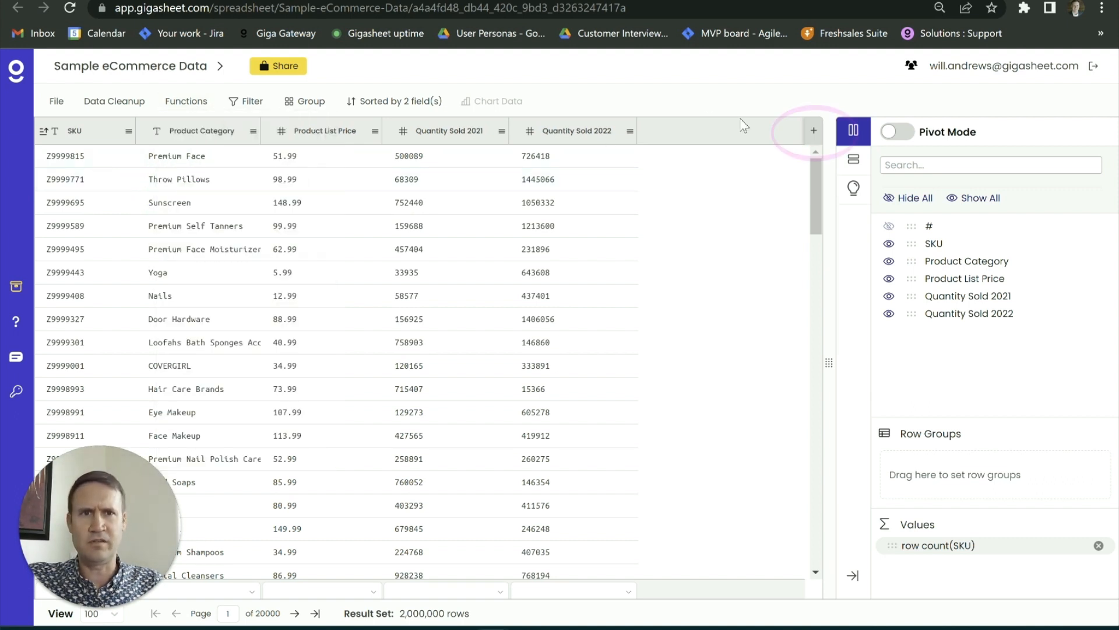
In Gigasheet's Sample eCommerce Data sheet, start a new formula column named "Y/Y Growth".
click(815, 138)
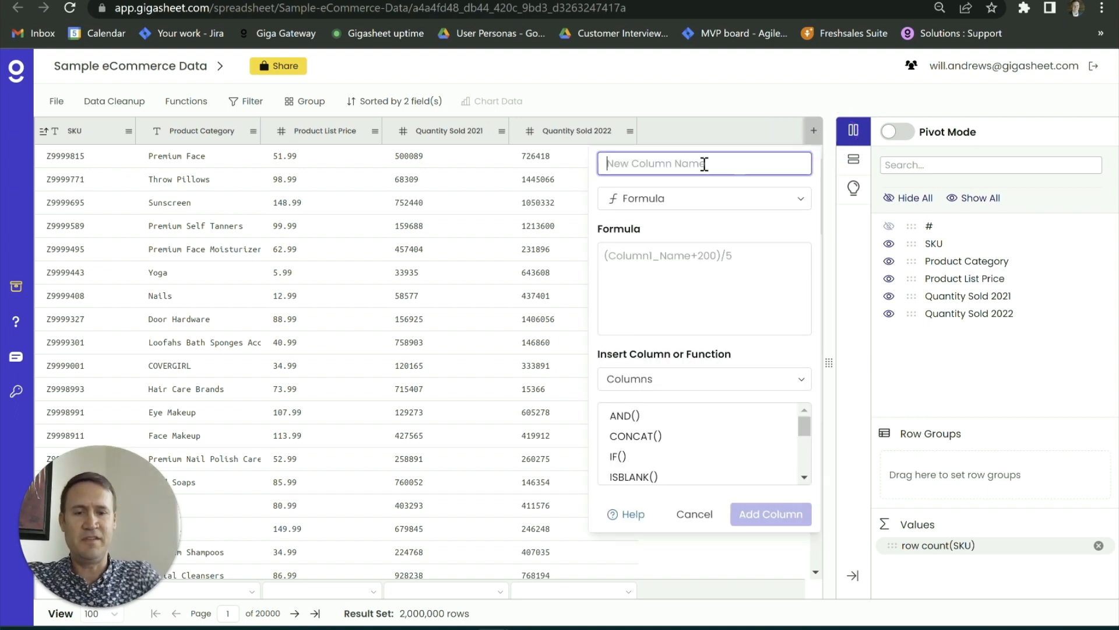
text(Y/Y G)
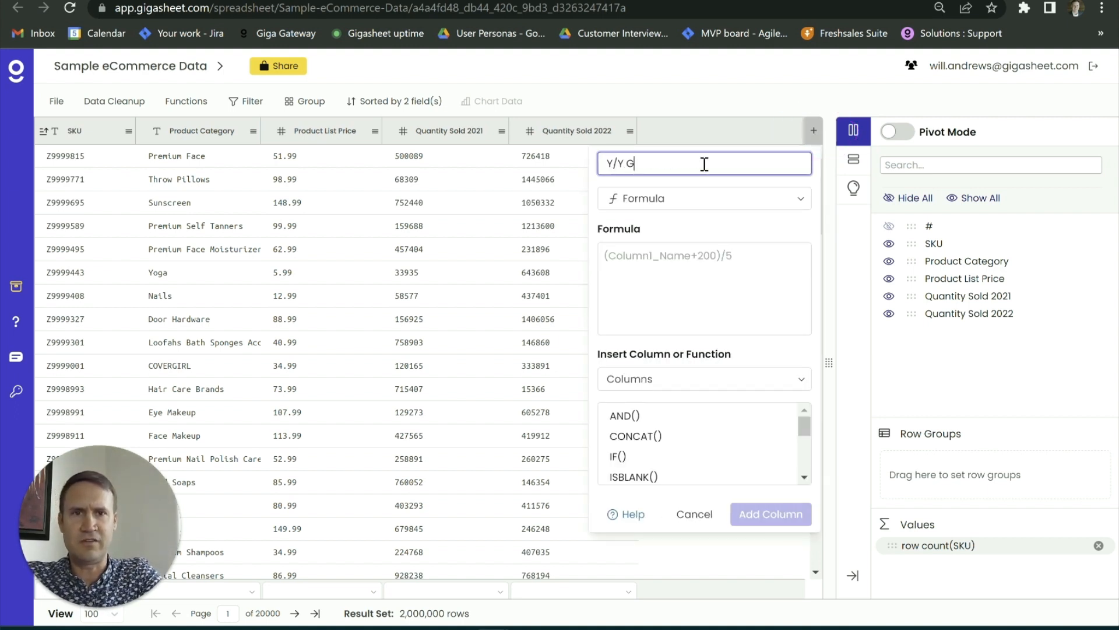
text(rowth)
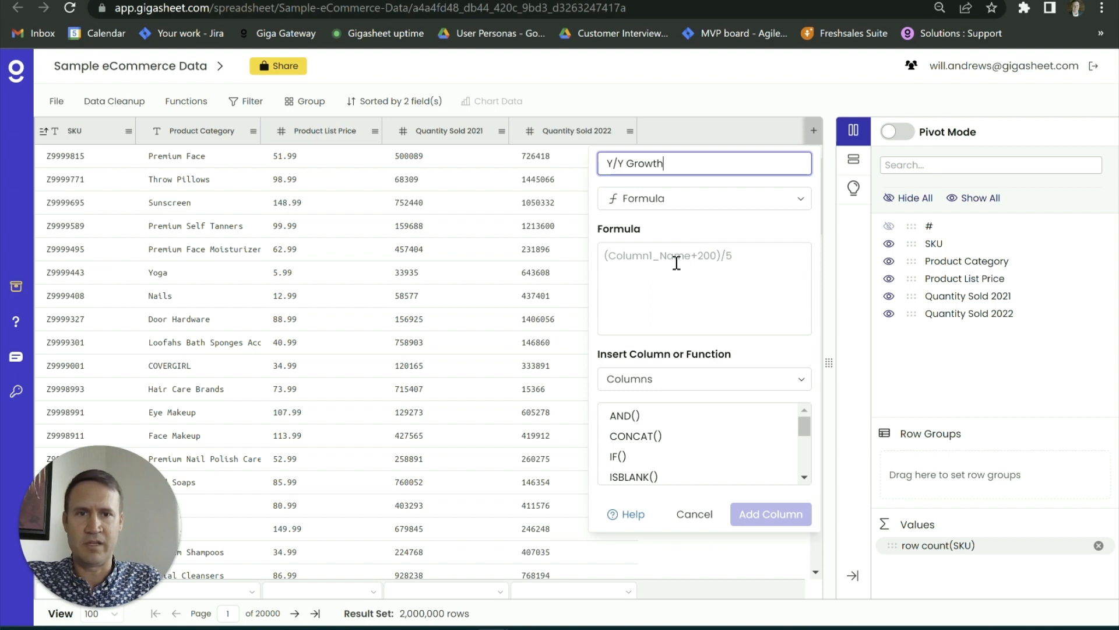
Begin the column's formula with an opening parenthesis followed by the Quantity Sold 2022 column.
click(676, 263)
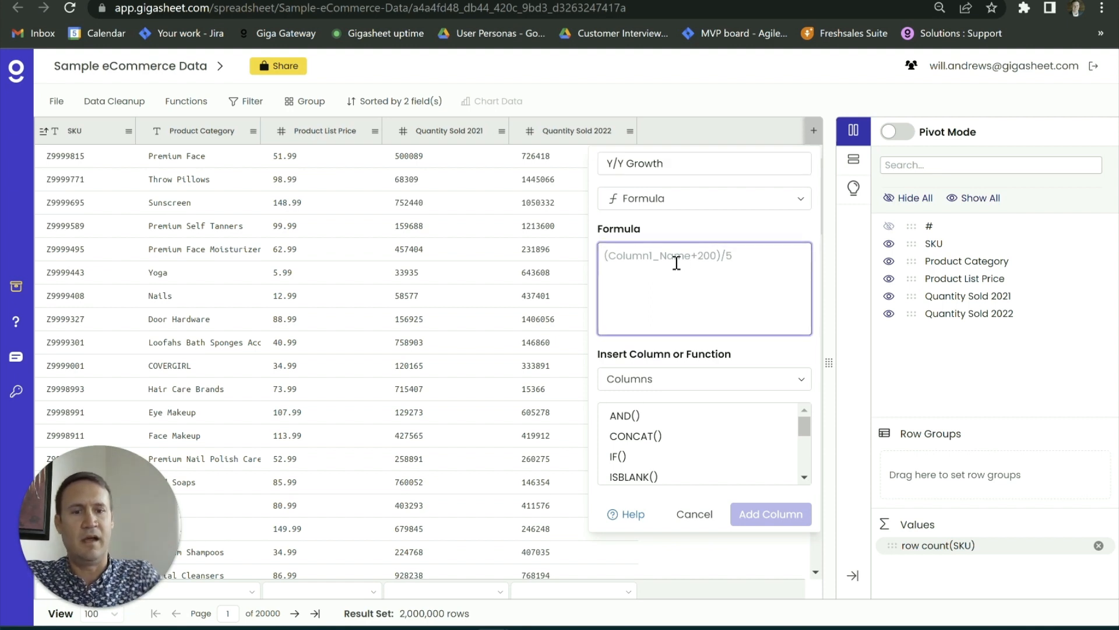
text(()
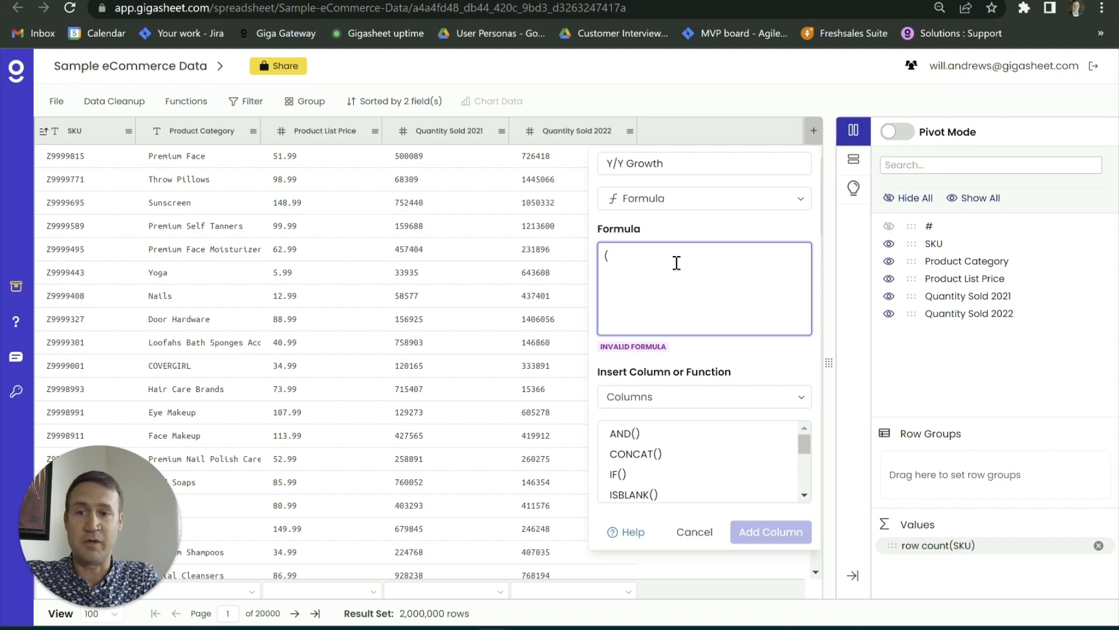
click(661, 402)
scroll(700, 501, down, 2)
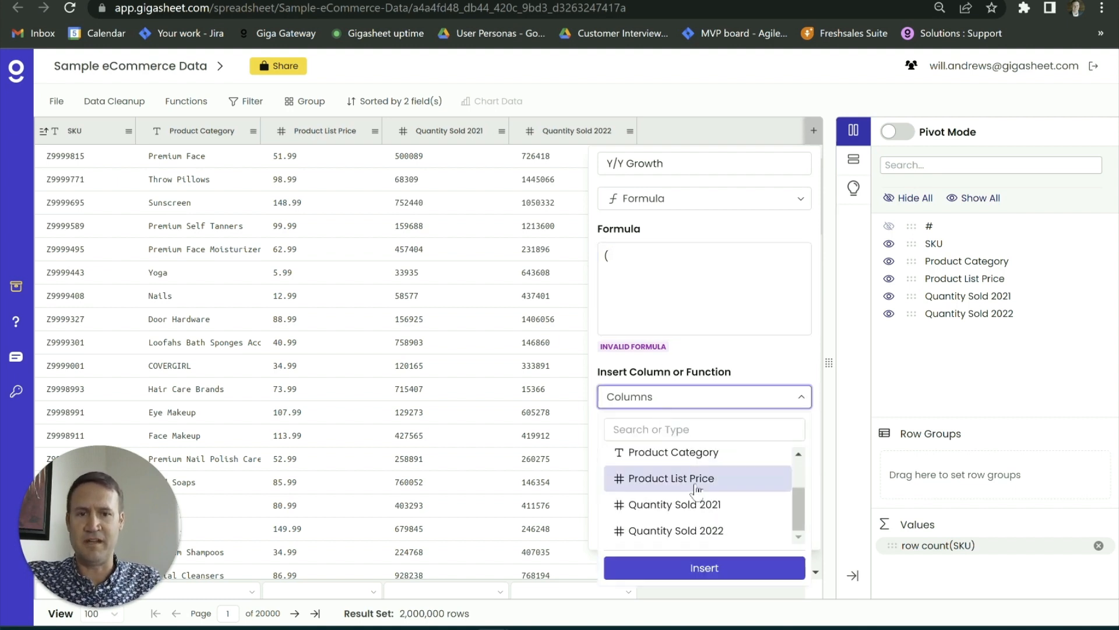
click(714, 536)
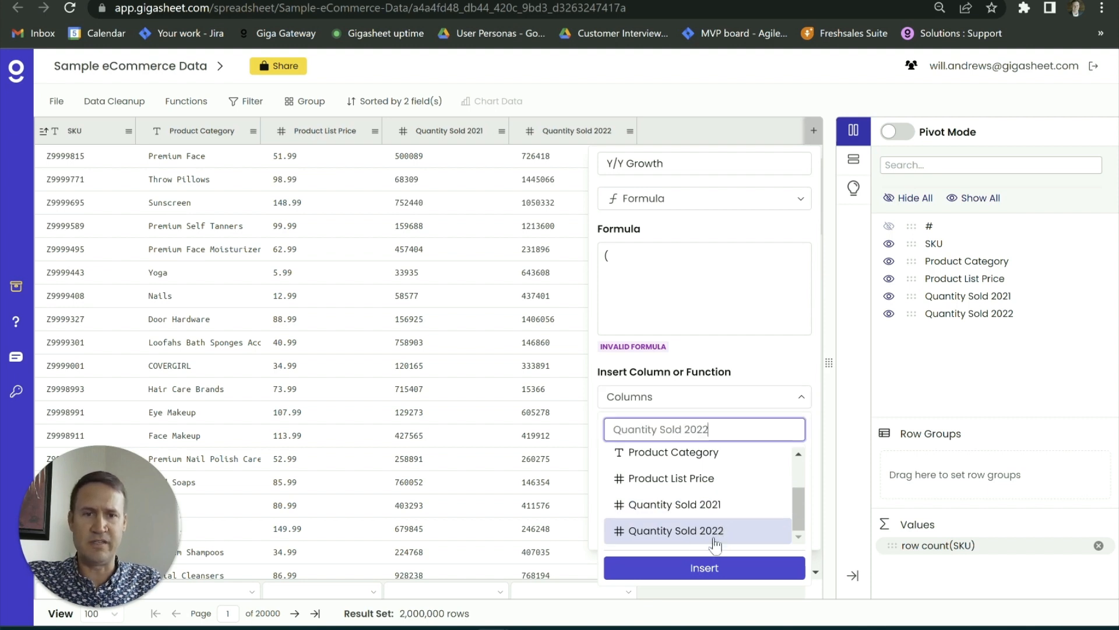
click(709, 567)
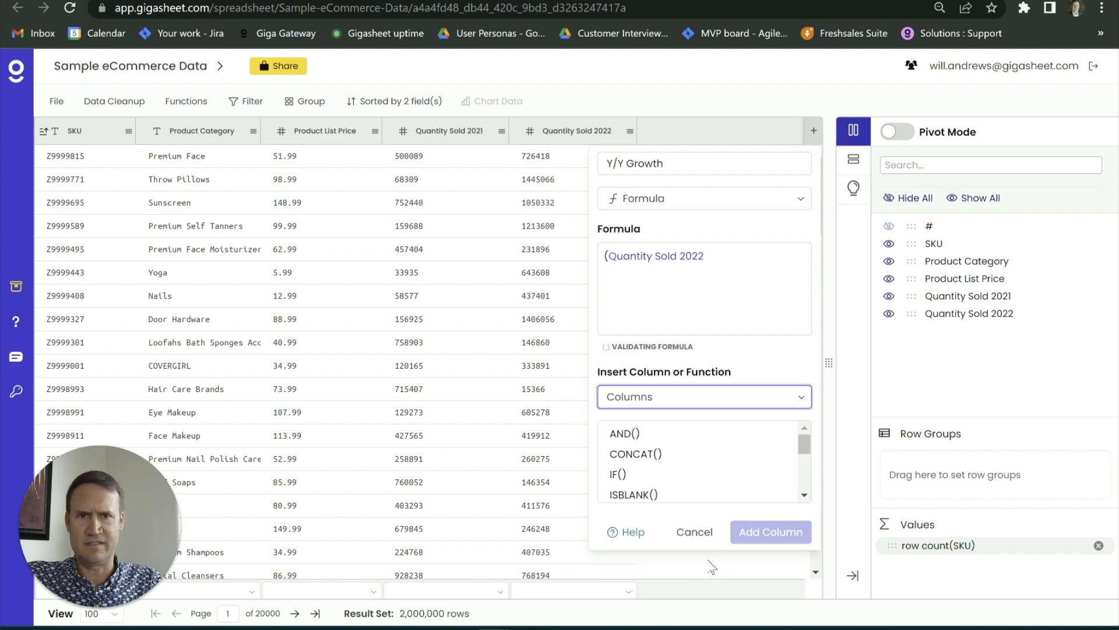
Subtract the Quantity Sold 2021 column in the formula and close the parenthesis.
click(727, 258)
text(-)
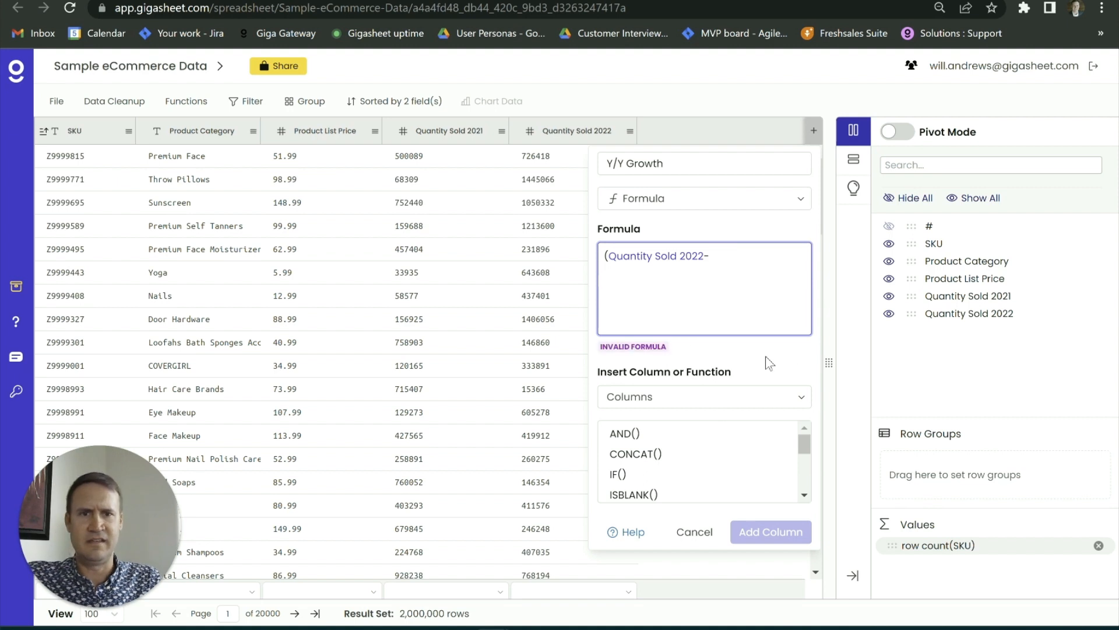
click(737, 404)
scroll(733, 467, down, 2)
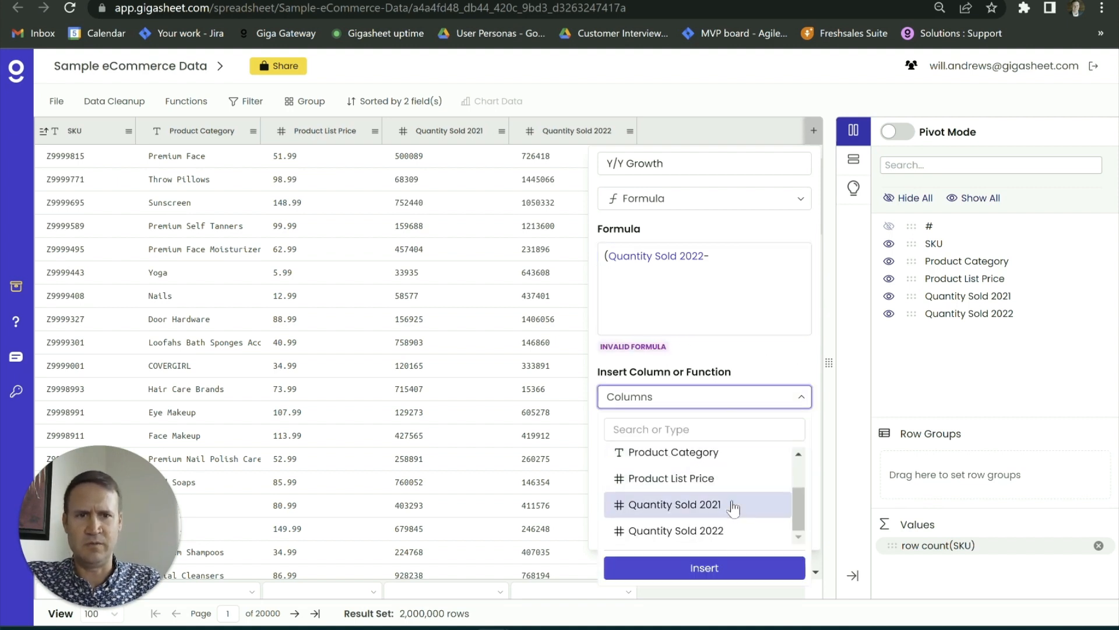
click(735, 505)
click(704, 567)
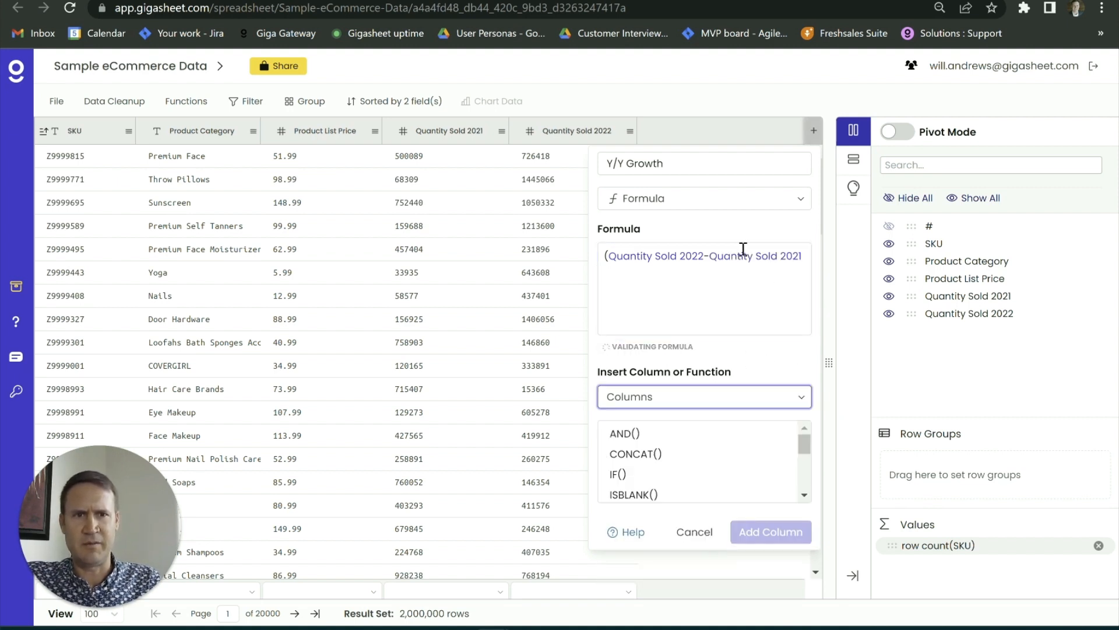
click(808, 260)
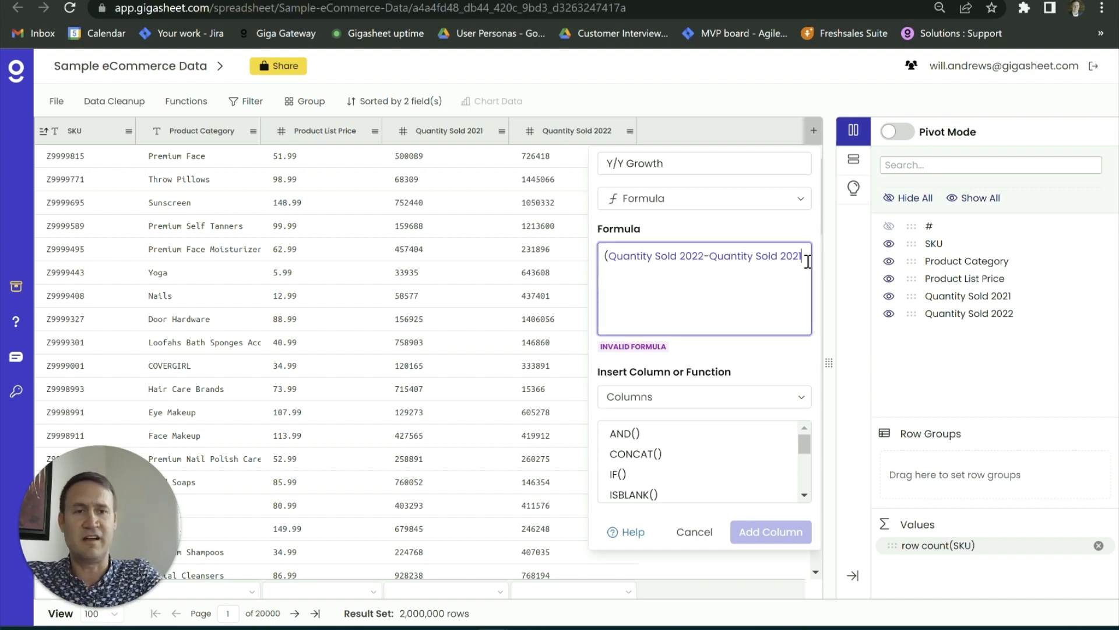
text())
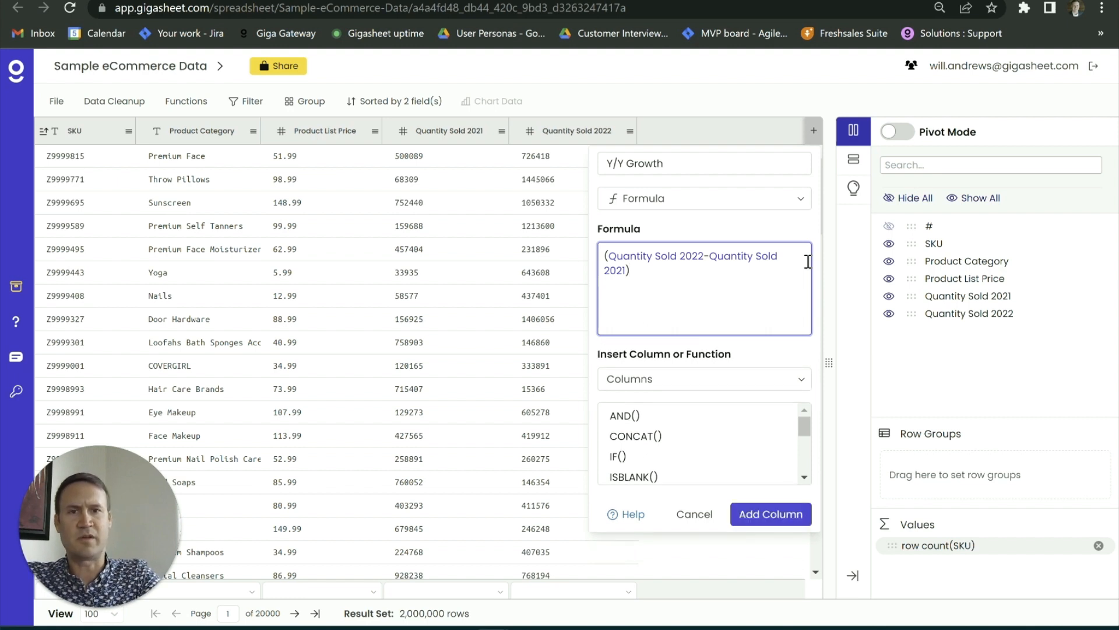
Complete the formula with /Quantity Sold 2021*100 and add the Y/Y Growth column to the sheet.
text(/)
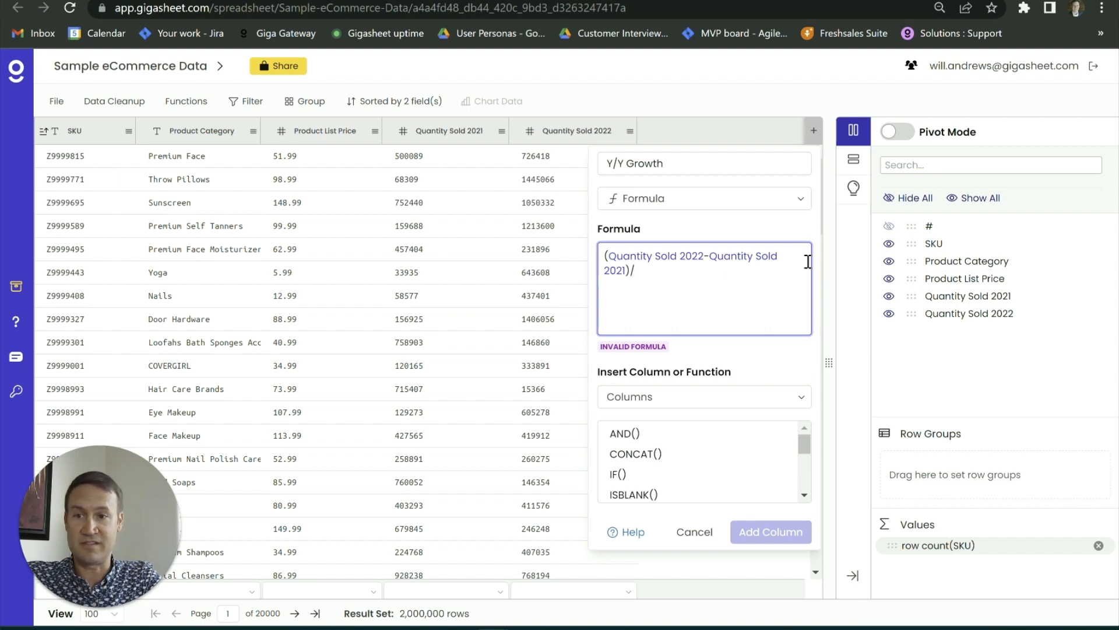
text(Qua)
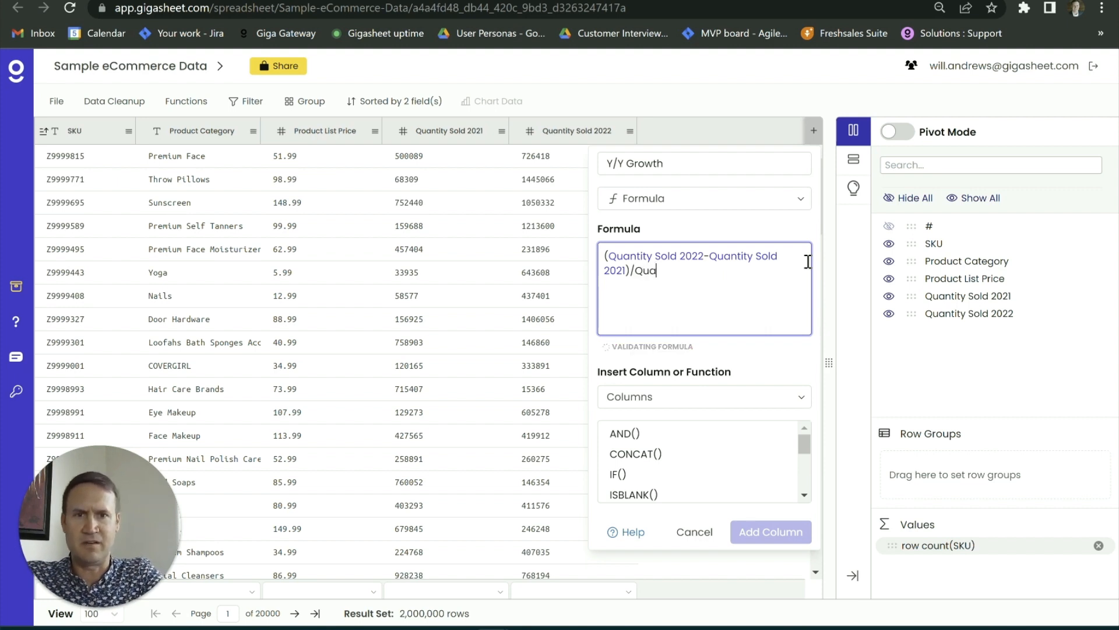
text(ntity So)
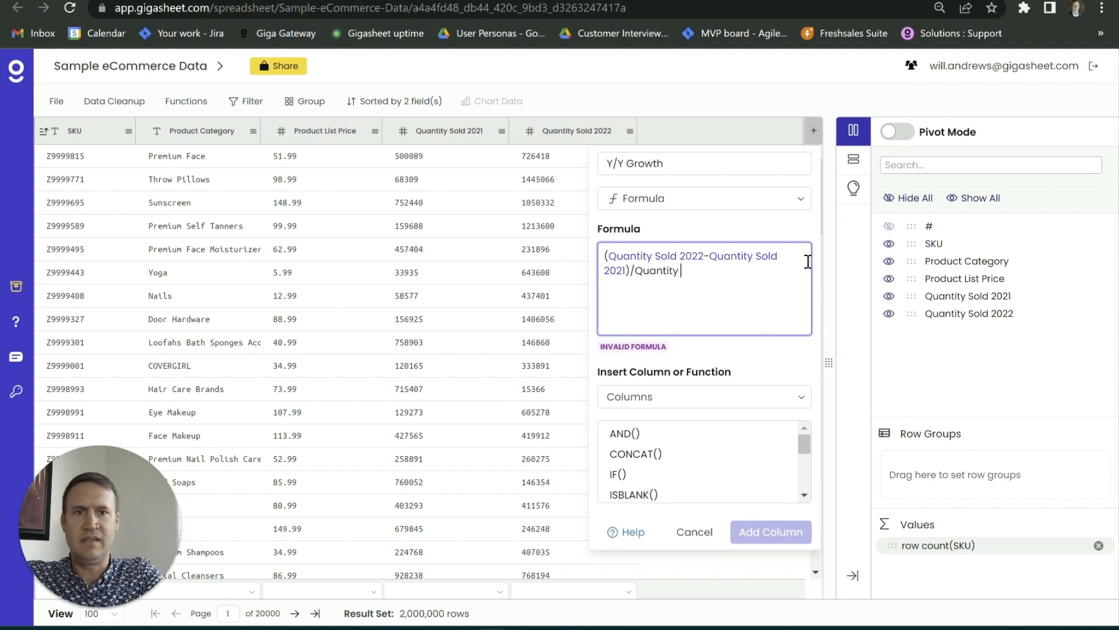
text(ld 2021)
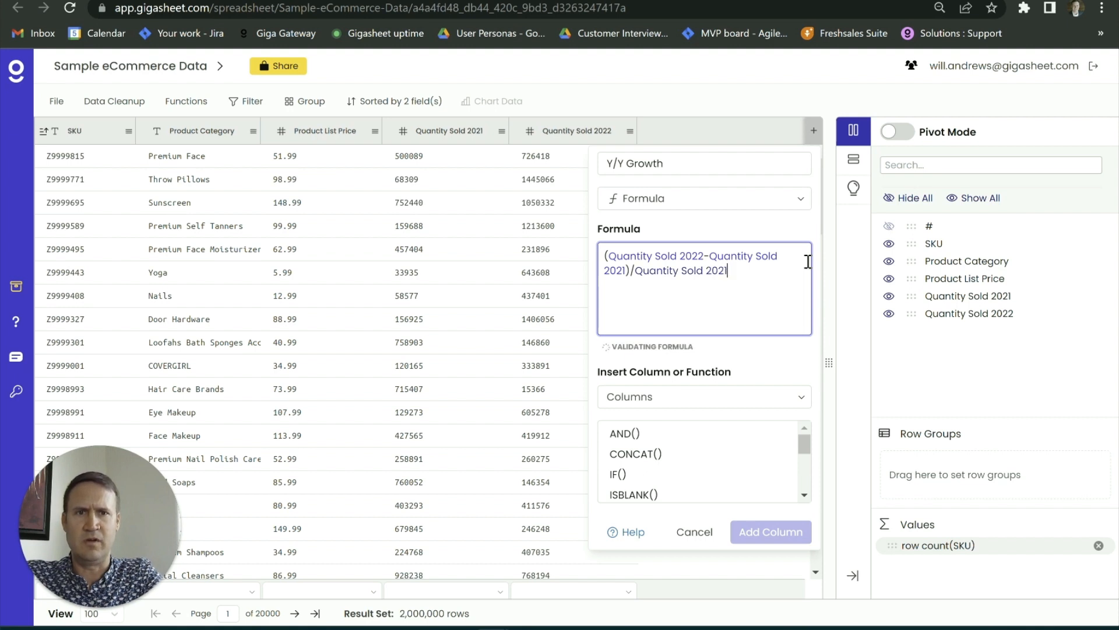
key(BackSpace)
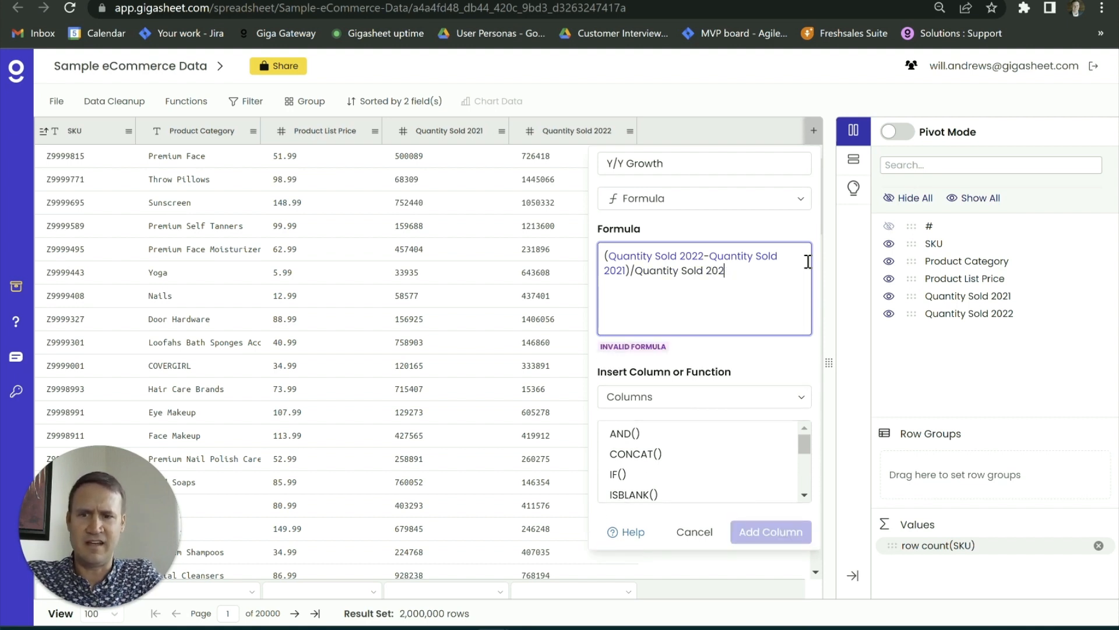
text(1)
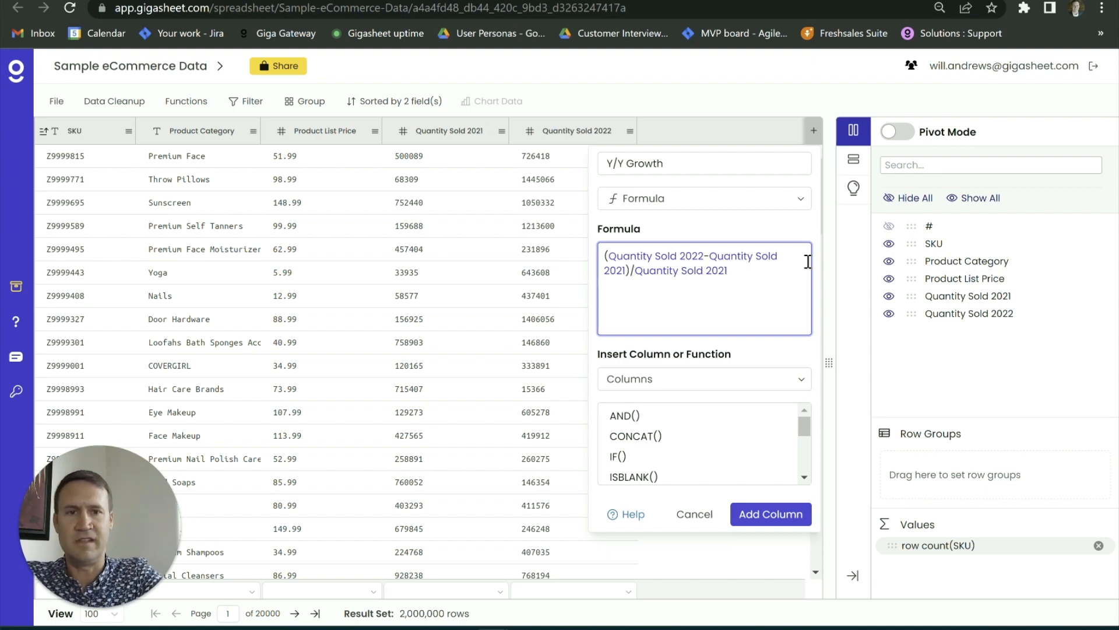
text(*100)
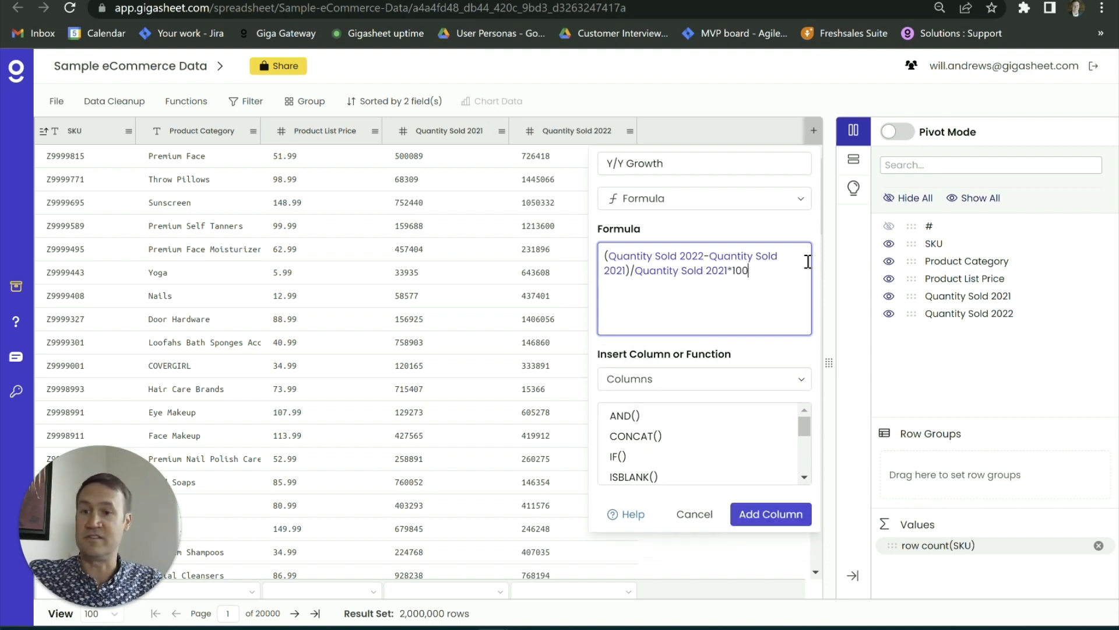
click(768, 519)
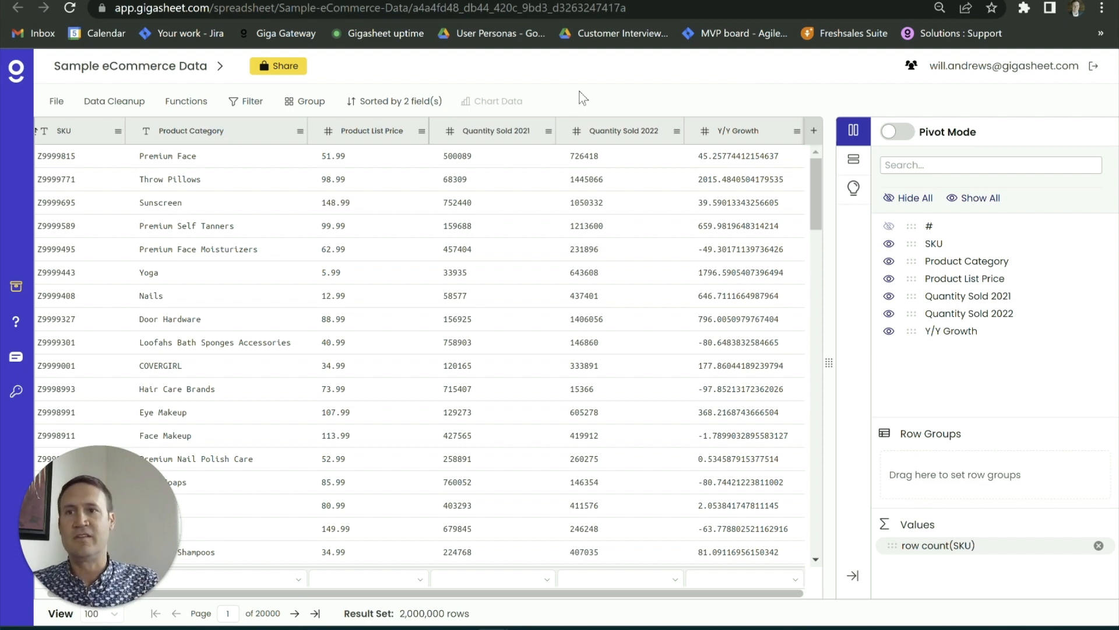
click(194, 108)
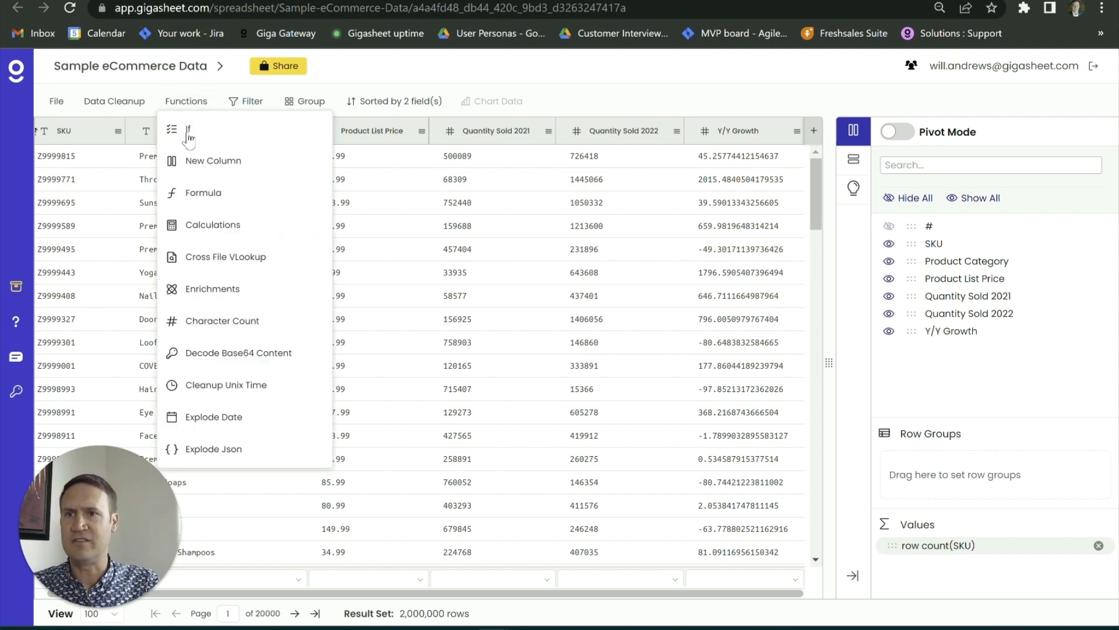
click(200, 140)
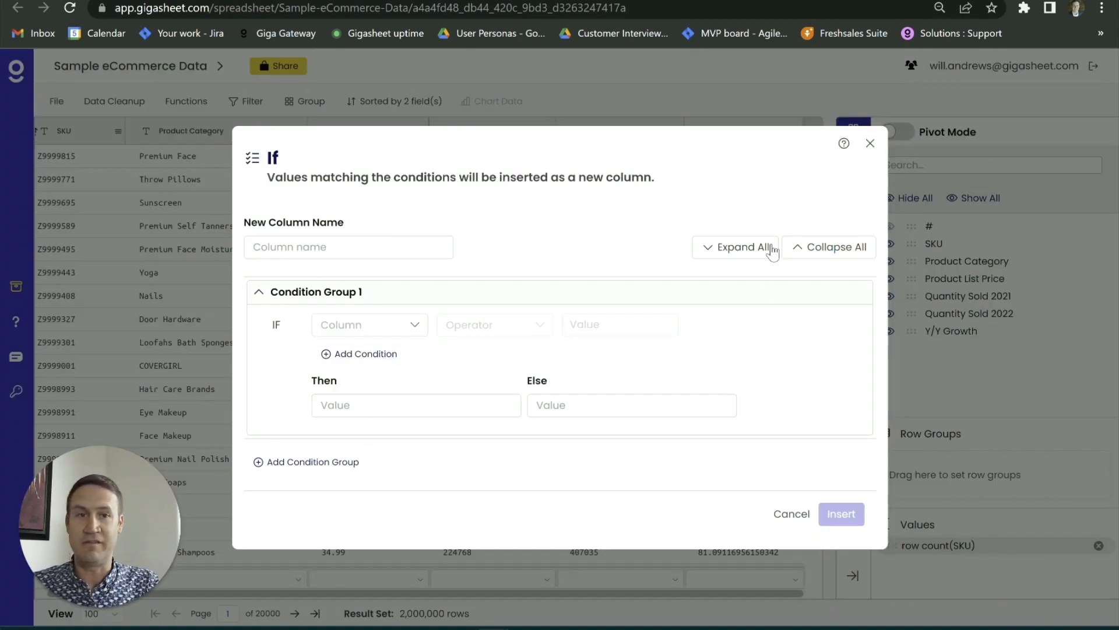
click(870, 143)
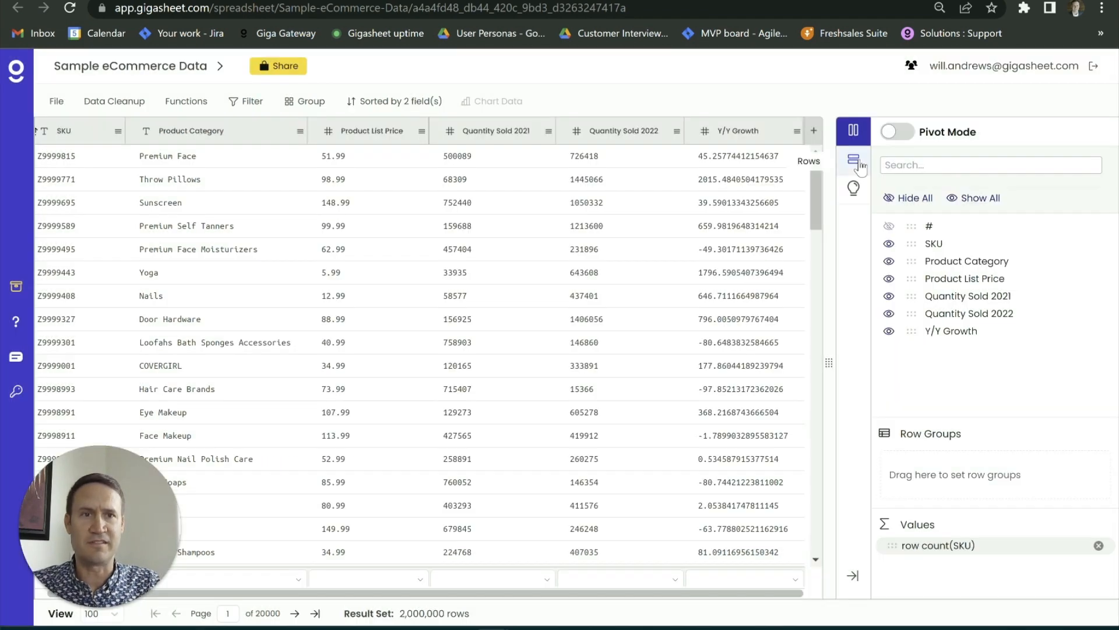
Start a new formula column named "Growth Rate" and insert the IF() function into its formula.
click(814, 131)
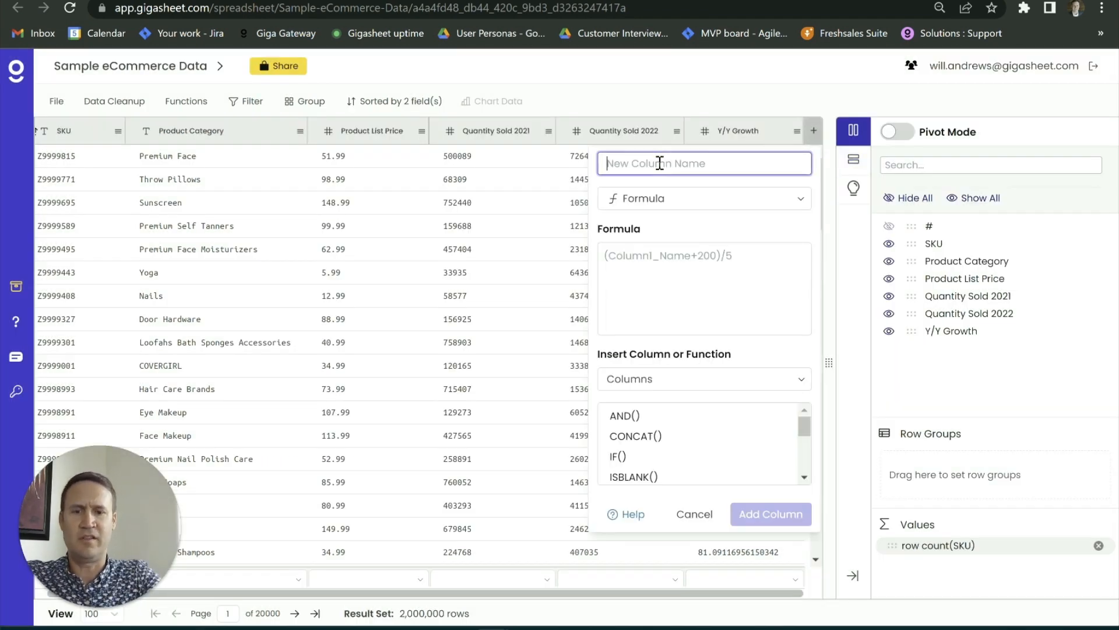
text(Growth)
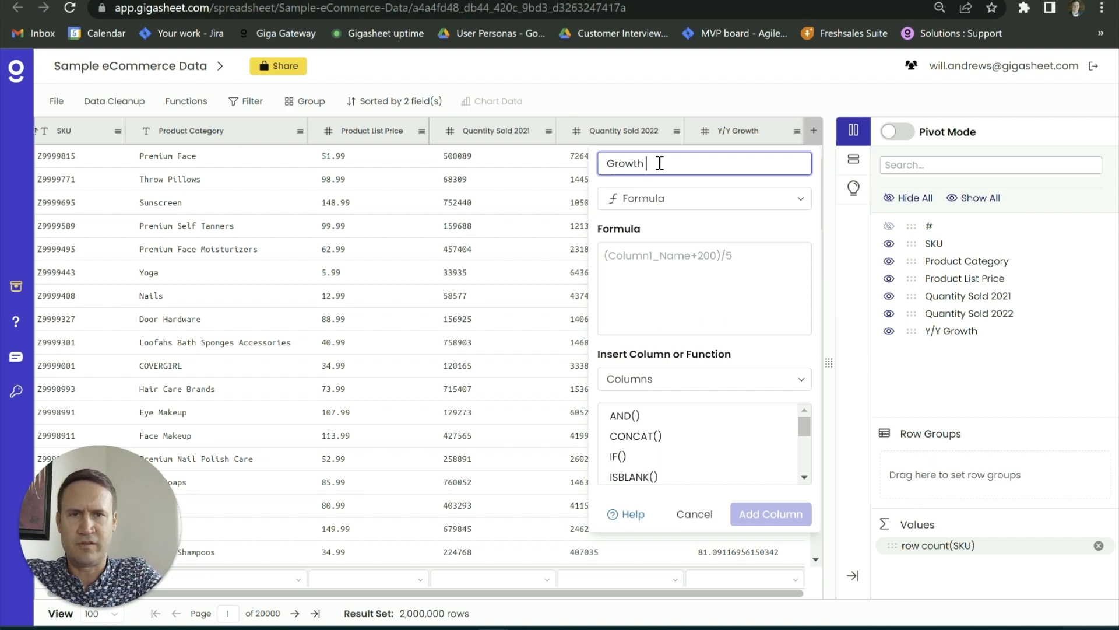
text( Rate)
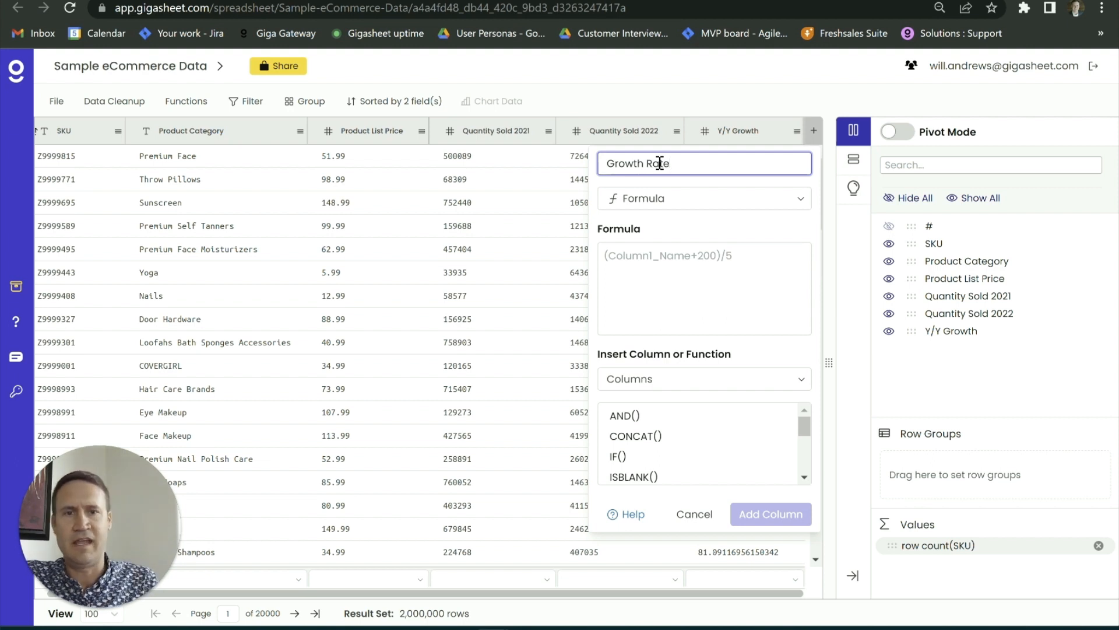
click(681, 264)
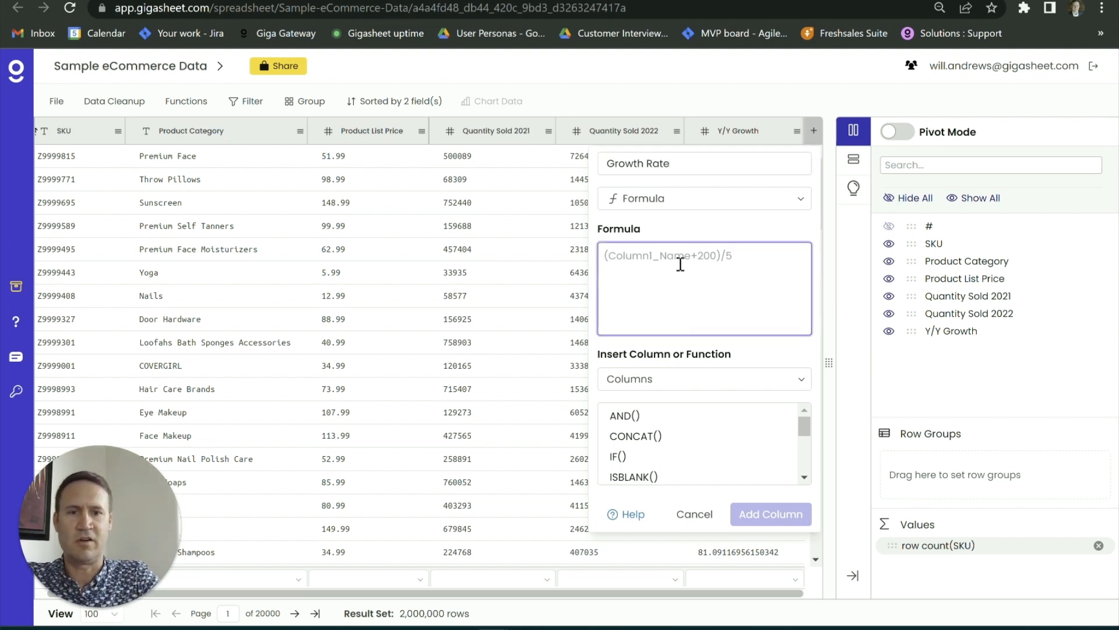
click(633, 457)
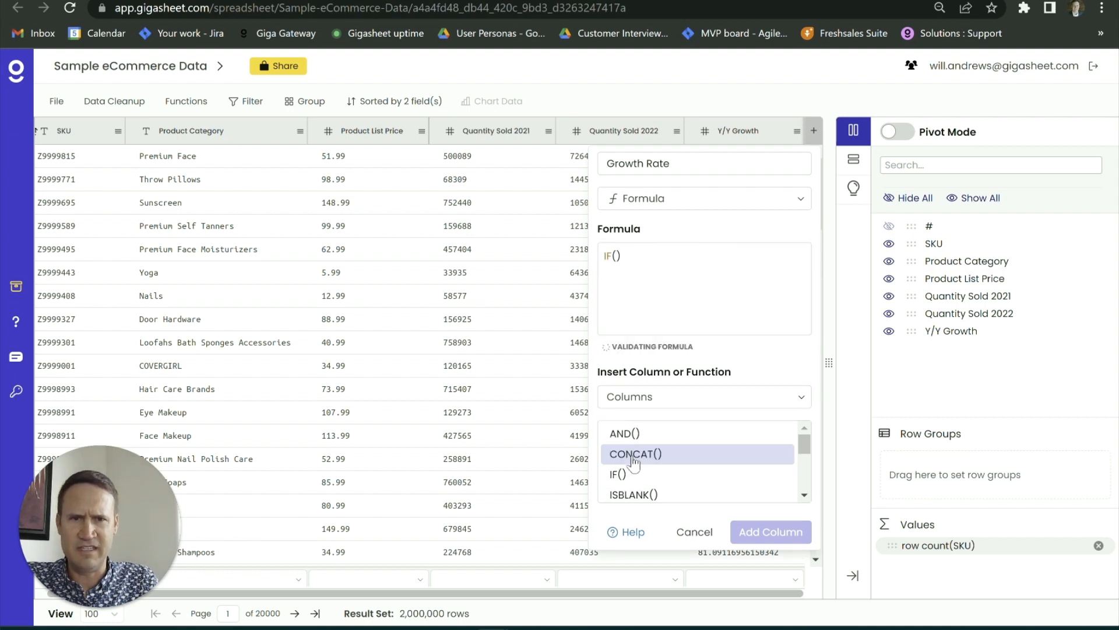
click(616, 257)
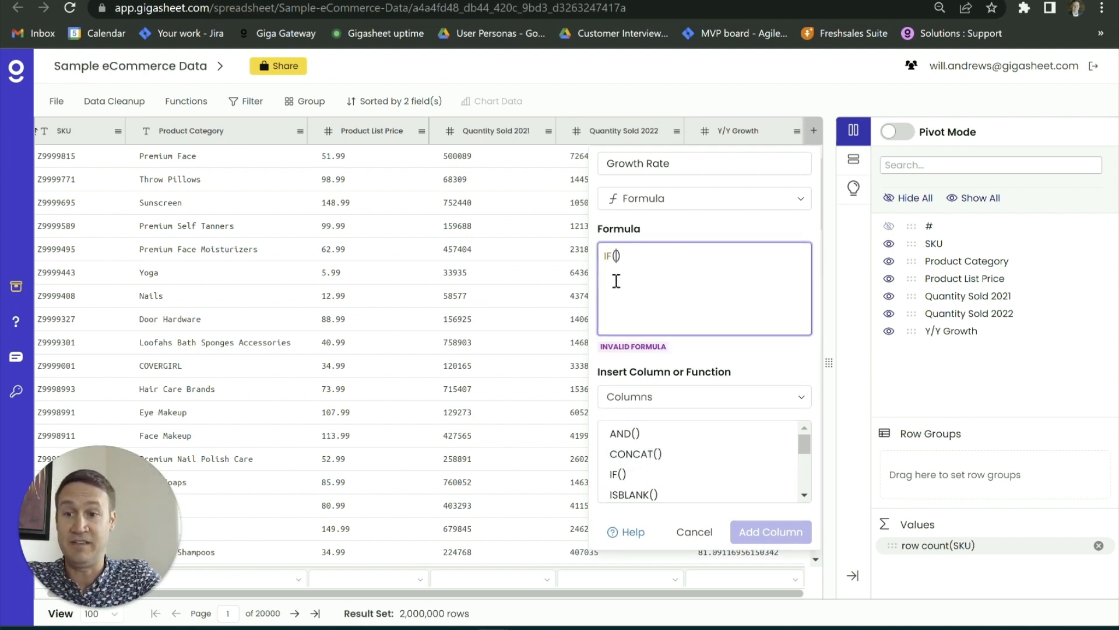
Inside the IF function, enter the condition Y/Y Growth<0 and "Negative" as the value if true.
text(Y/Y G)
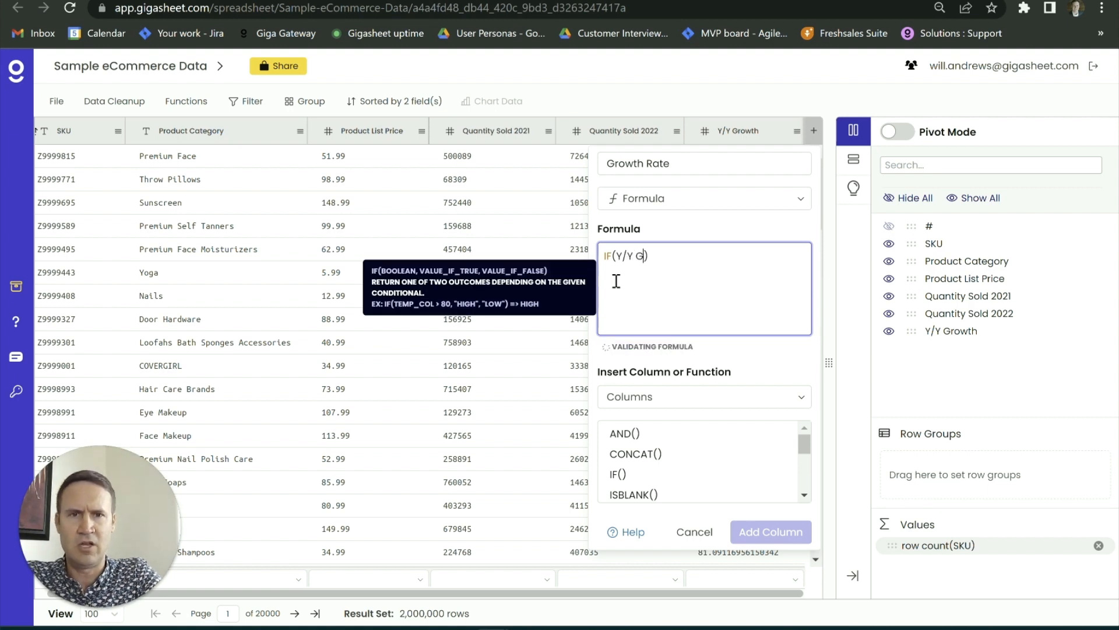
text(rowth<)
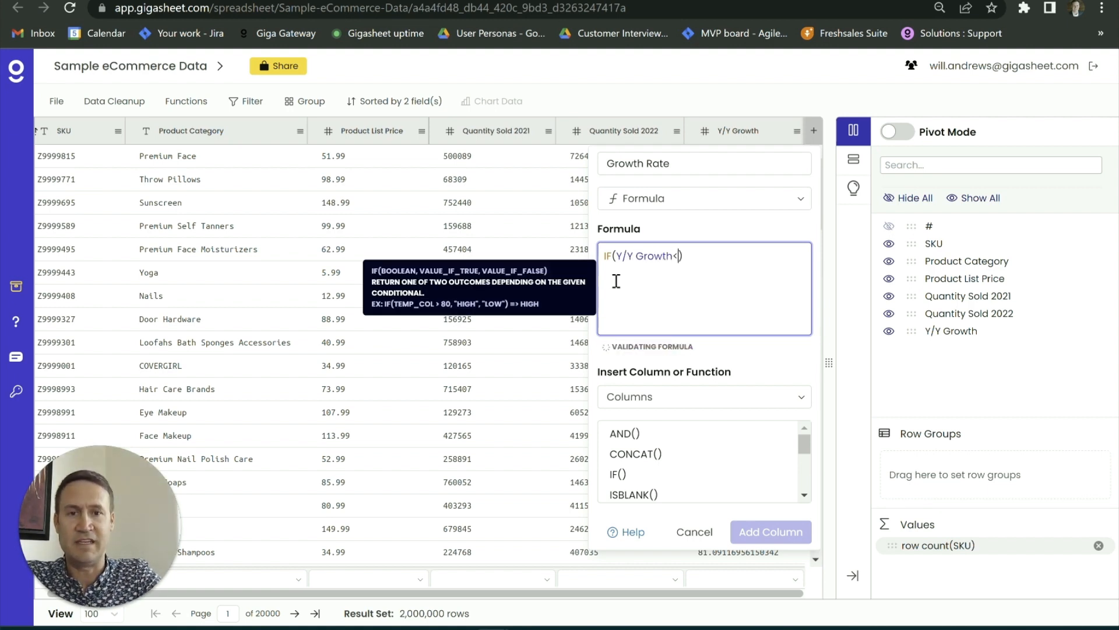
text(0)
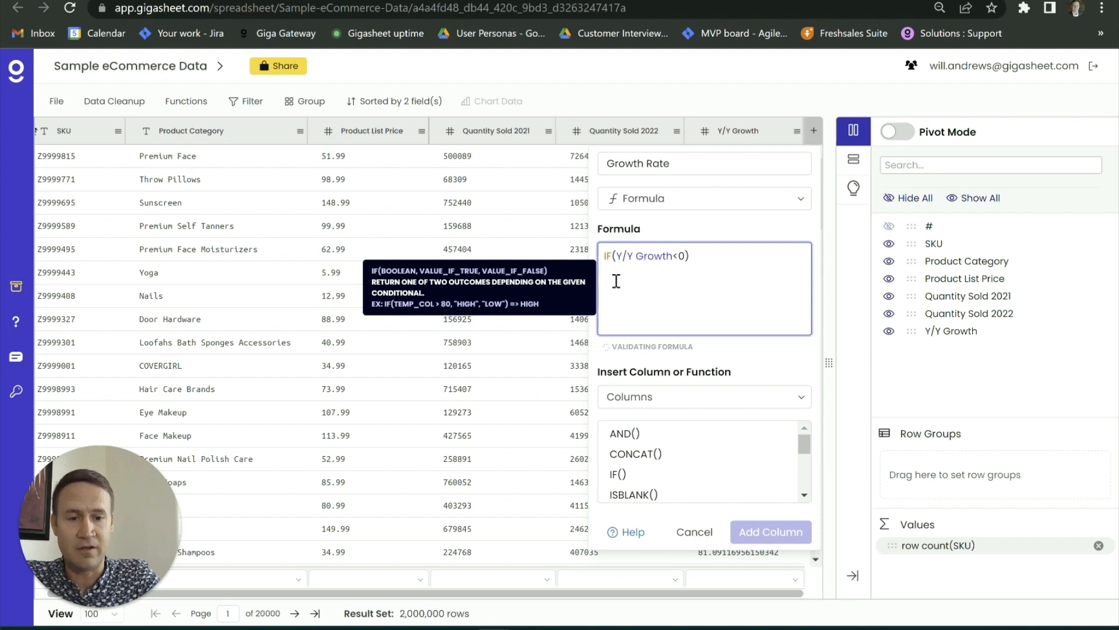
text(,"Ne)
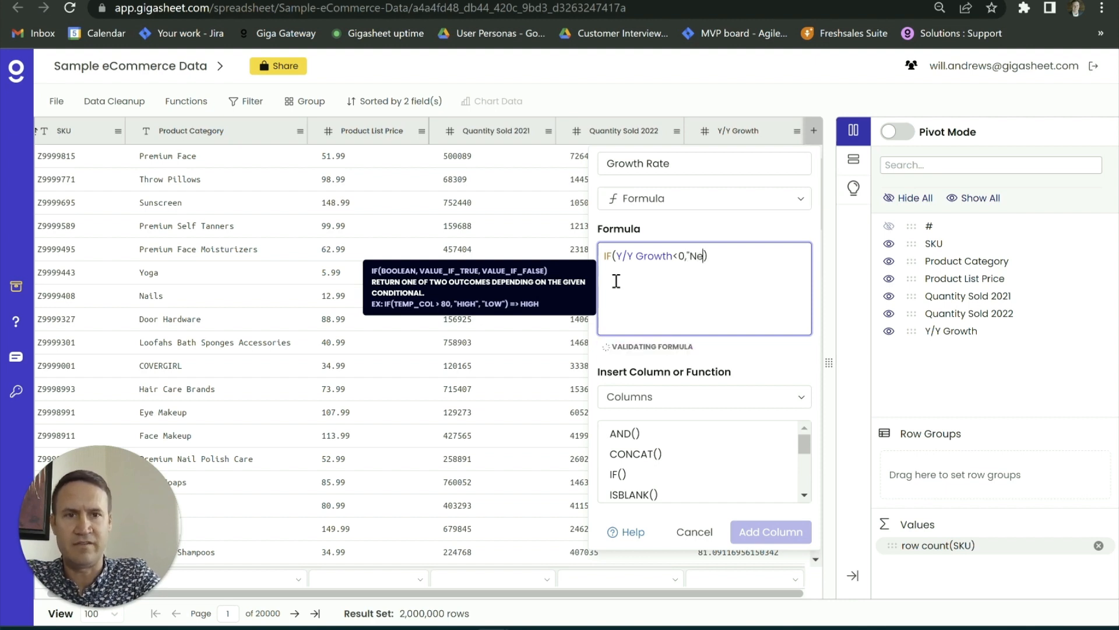
text(gative")
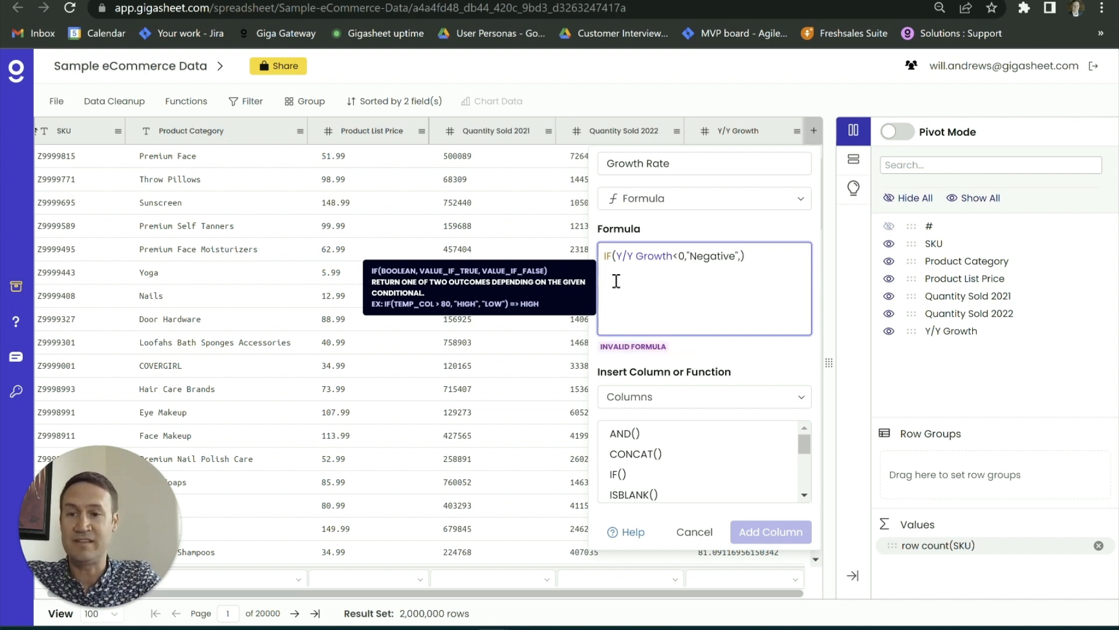
Nest a second IF as the value if false, testing Y/Y Growth<100 and returning "Medium" when true.
text(,IF()
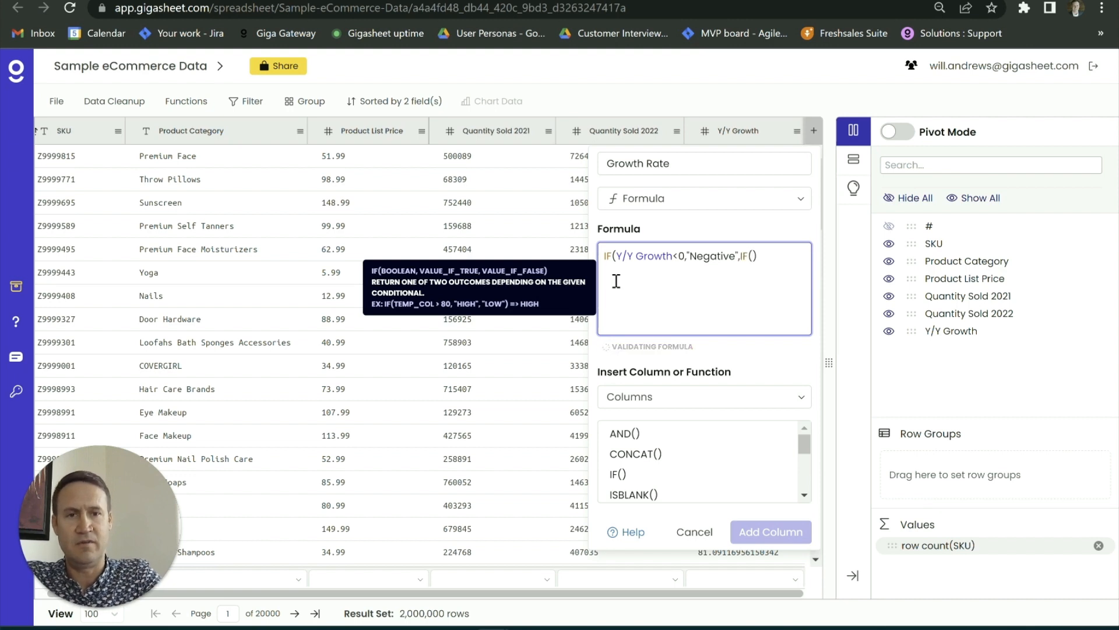
text(Y/Y)
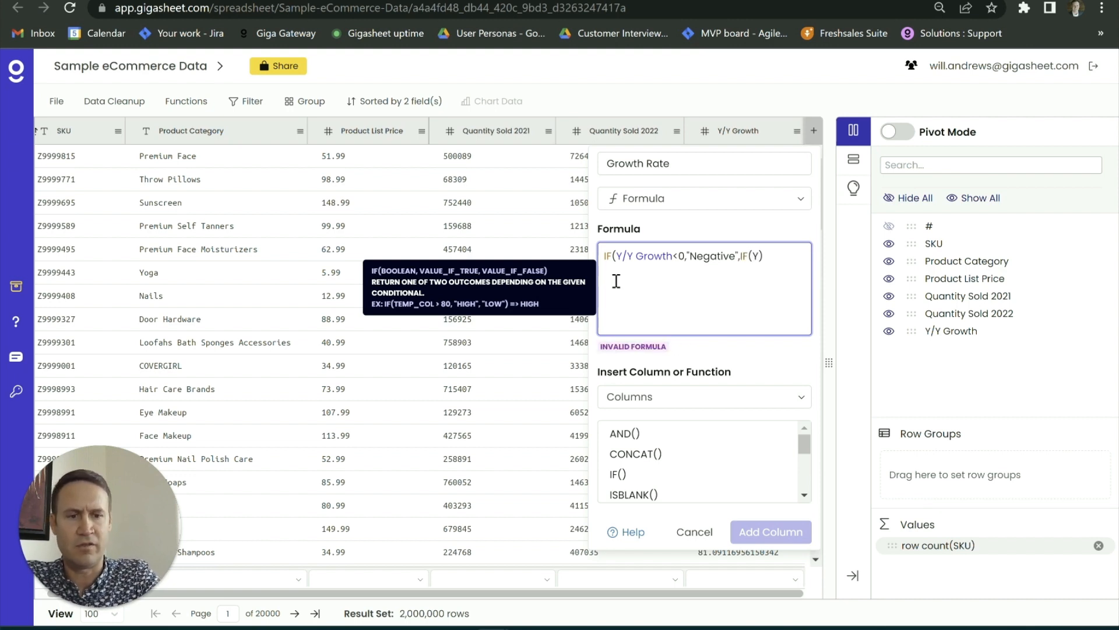
text( Growth)
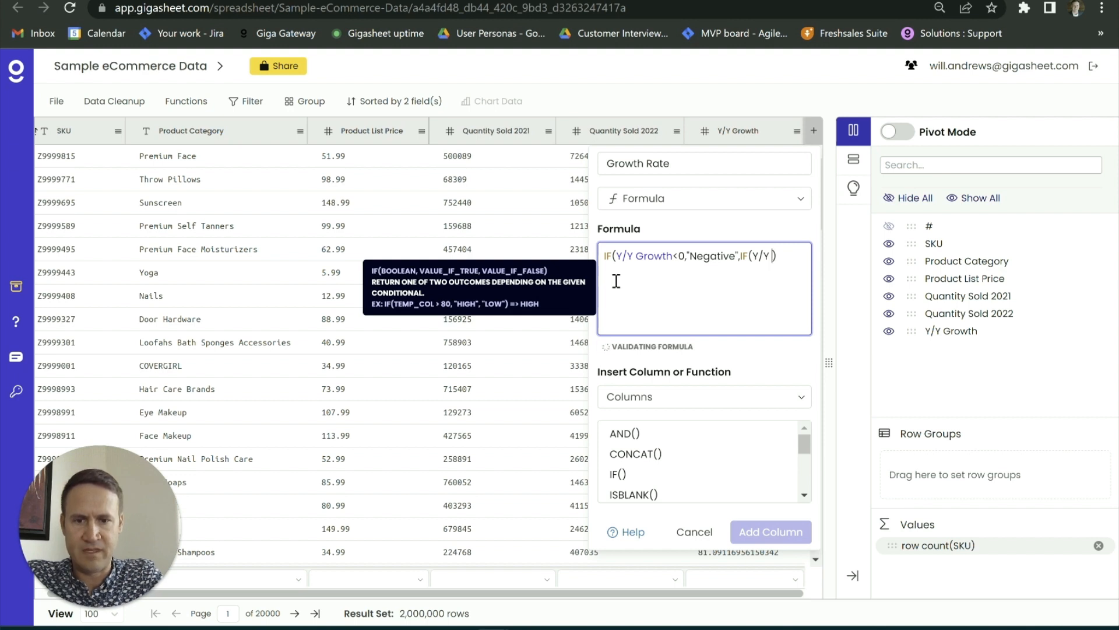
text(<)
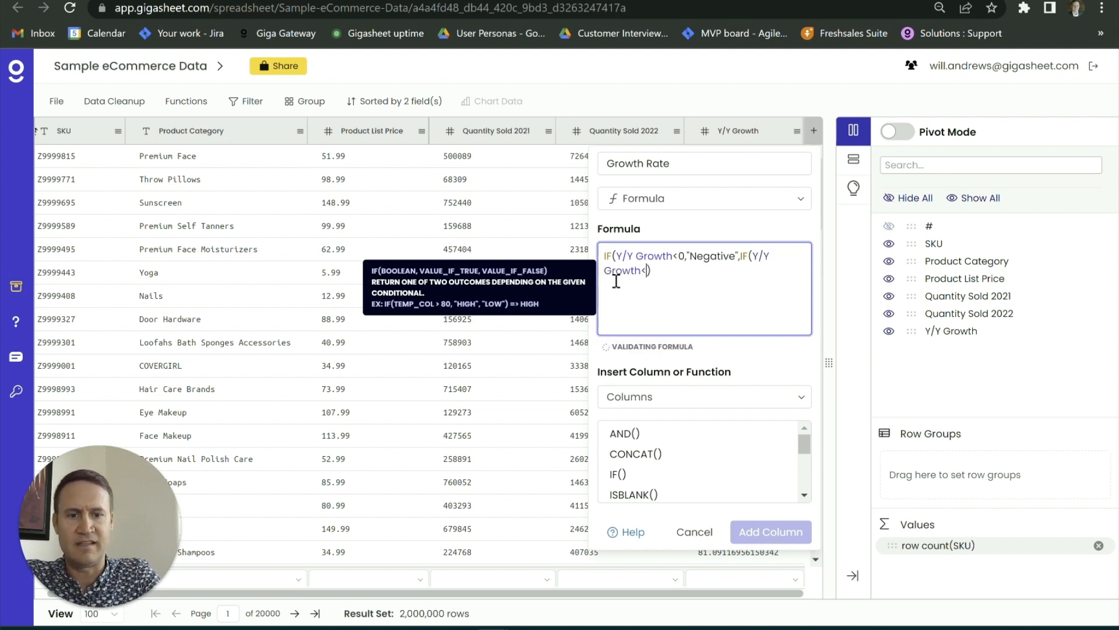
text(100)
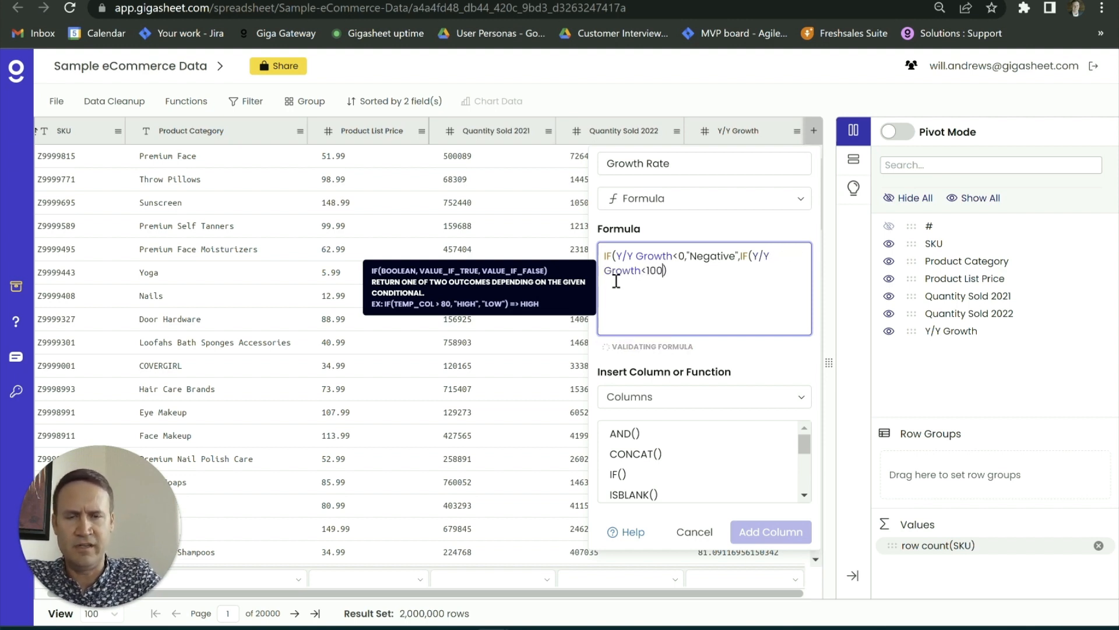
text(,")
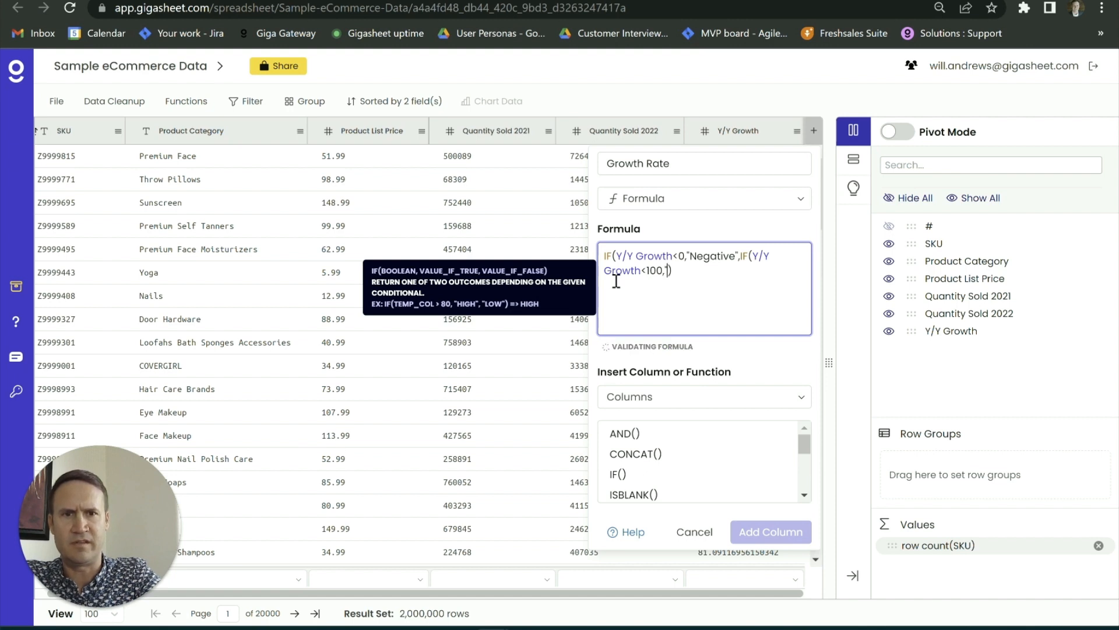
text(Med)
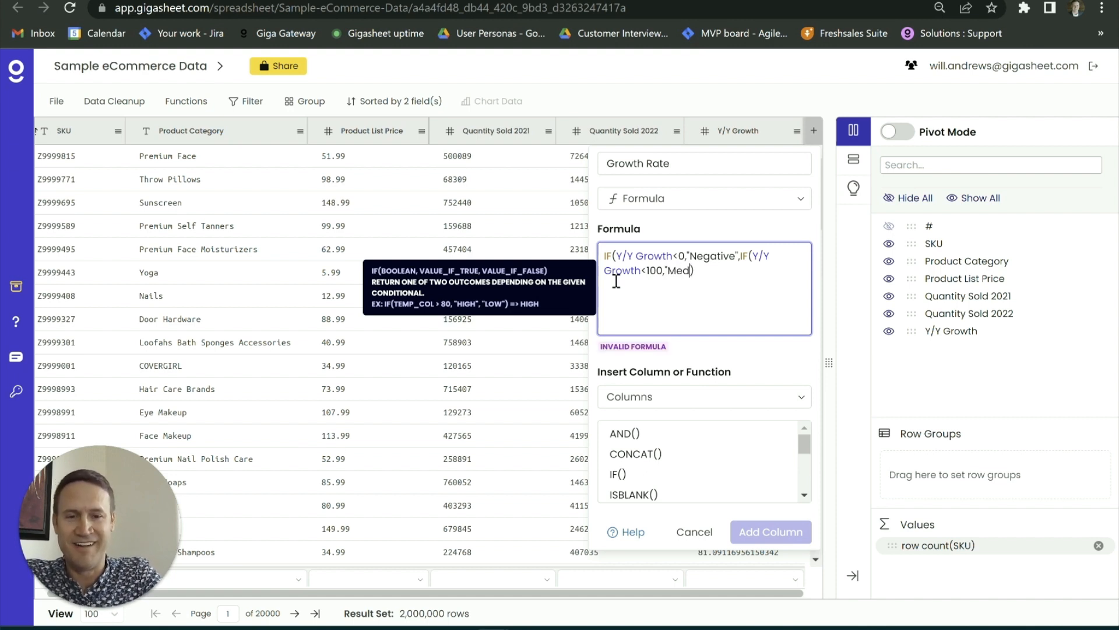
text(ium", )
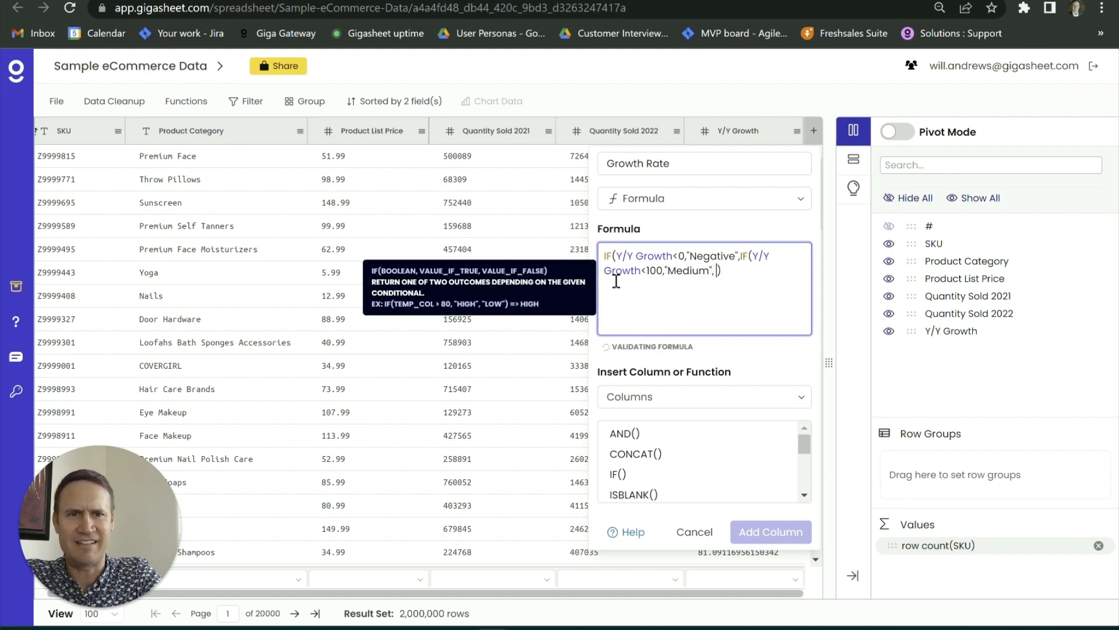
Complete the nested formula with "High" as the final value, close the parentheses, and add the Growth Rate column to the sheet.
text("High)
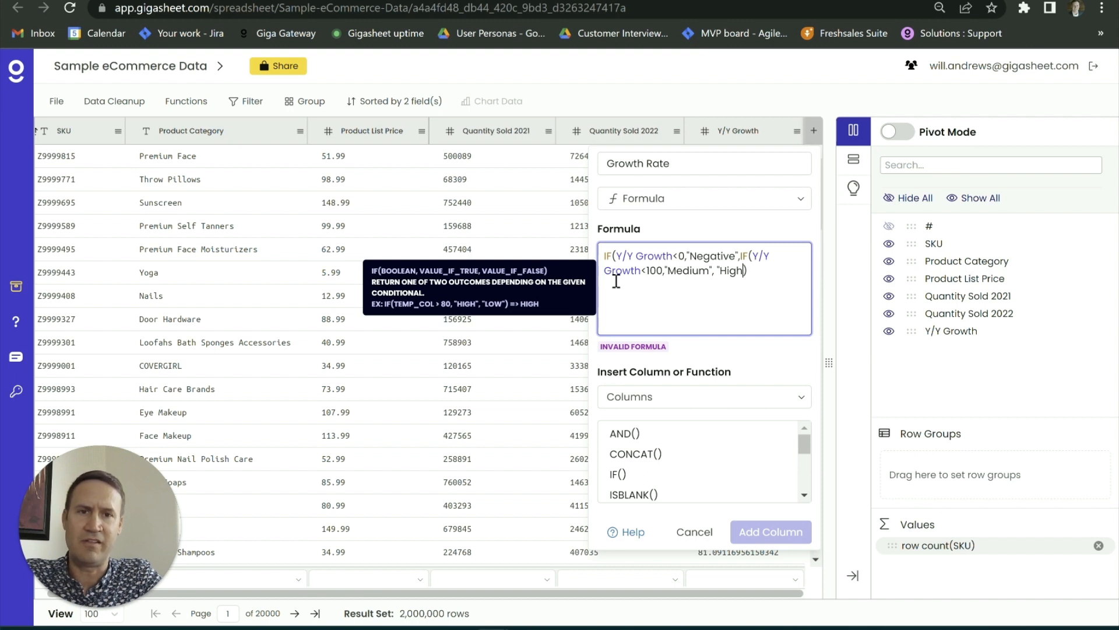
text(")
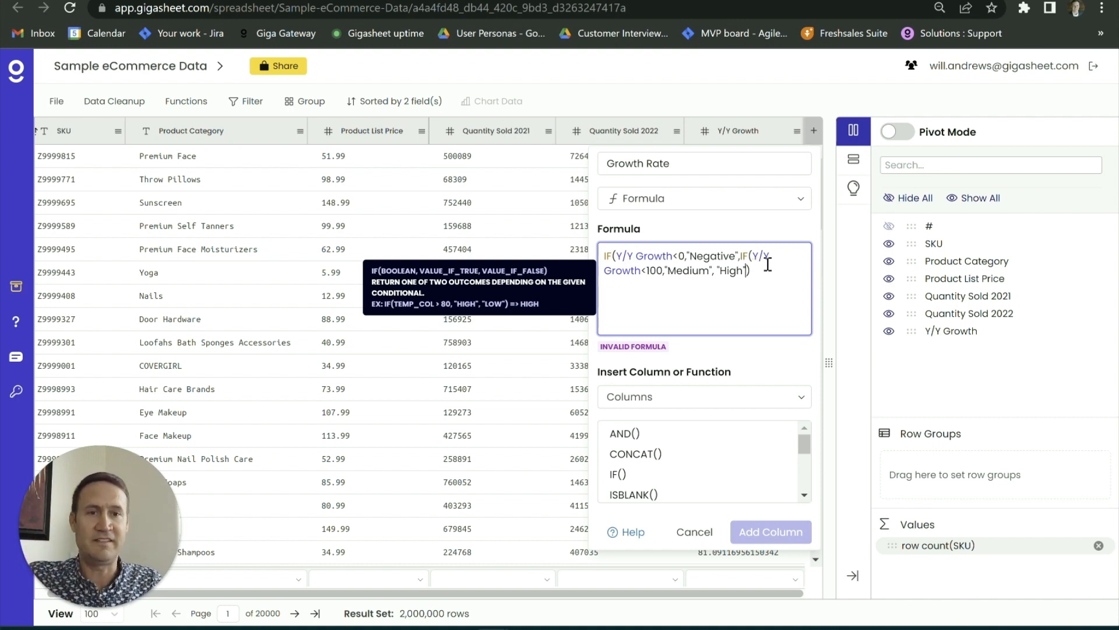
text())
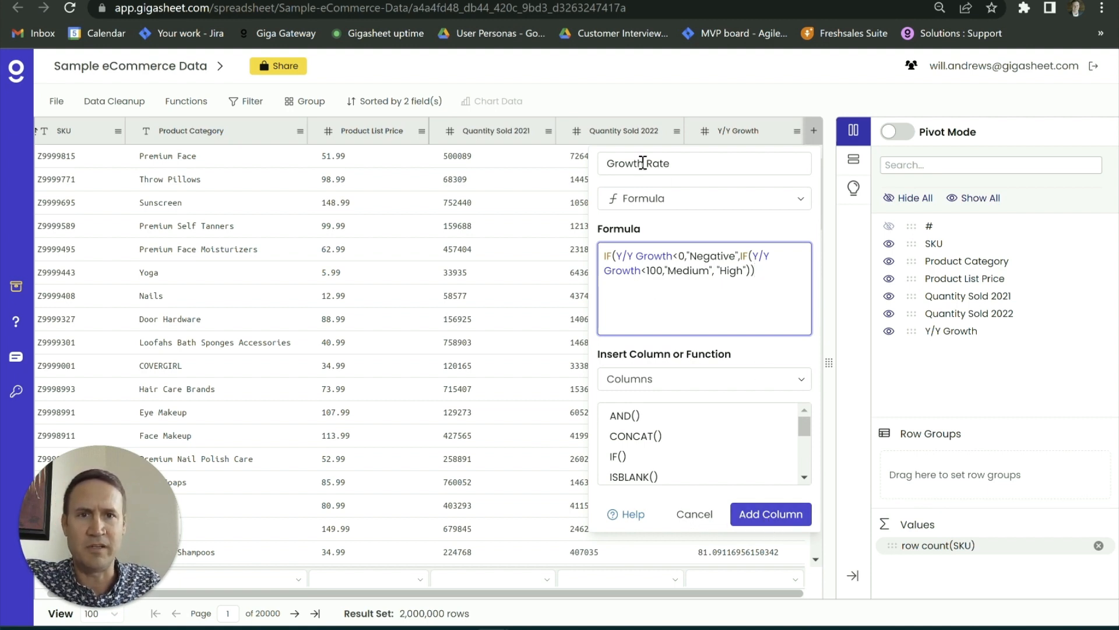
drag(633, 165, 674, 165)
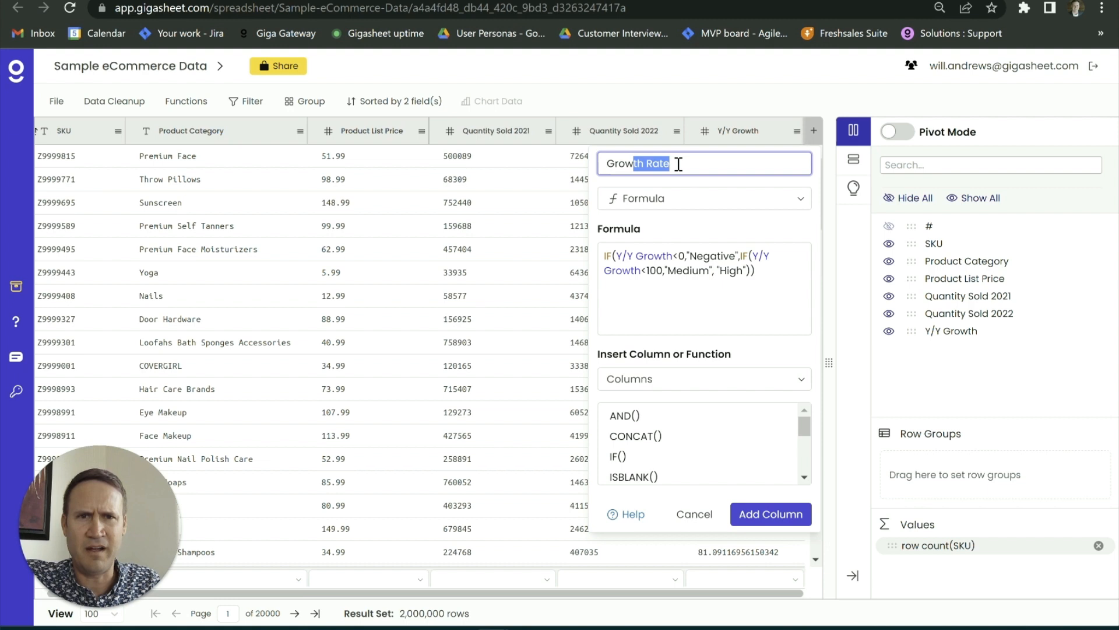
click(782, 352)
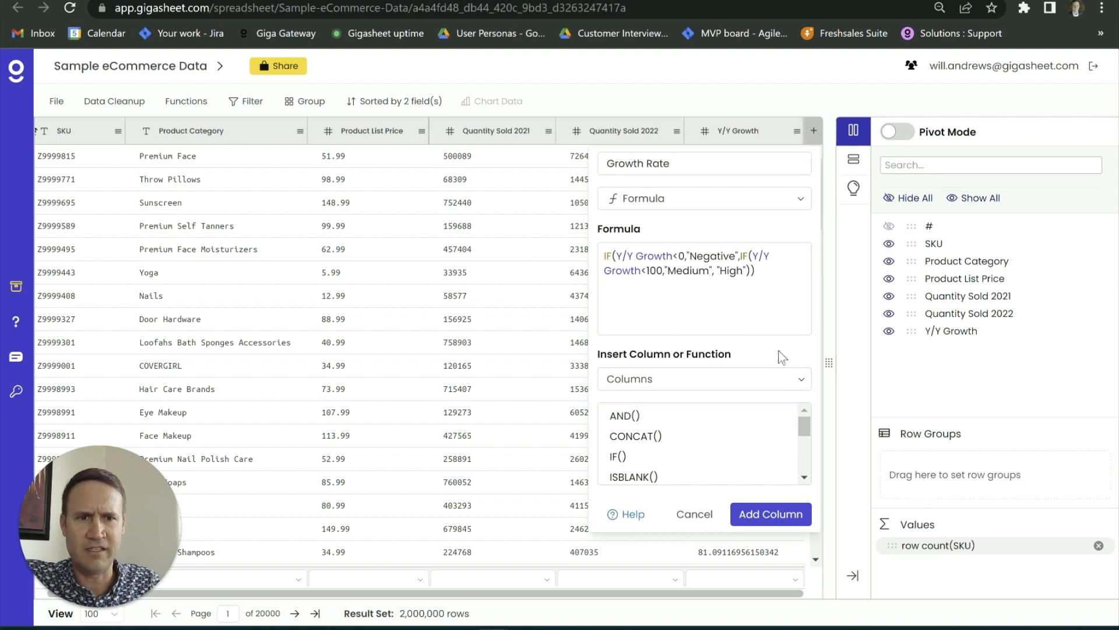
click(773, 516)
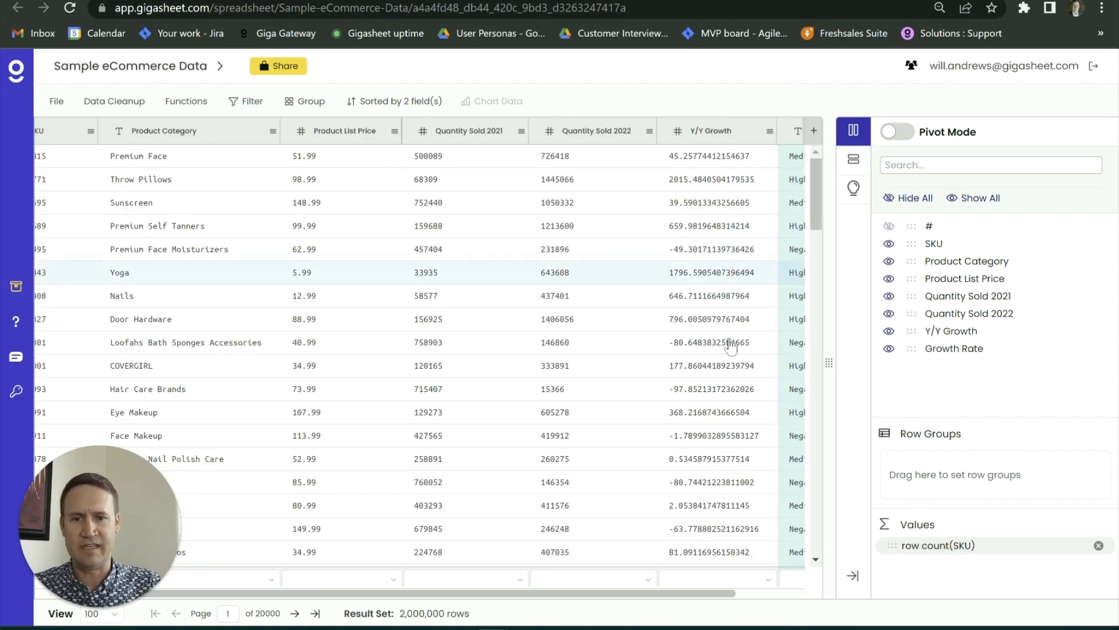
Group the rows by the Growth Rate column to review the categories, and remove the grouping again.
drag(668, 593, 784, 593)
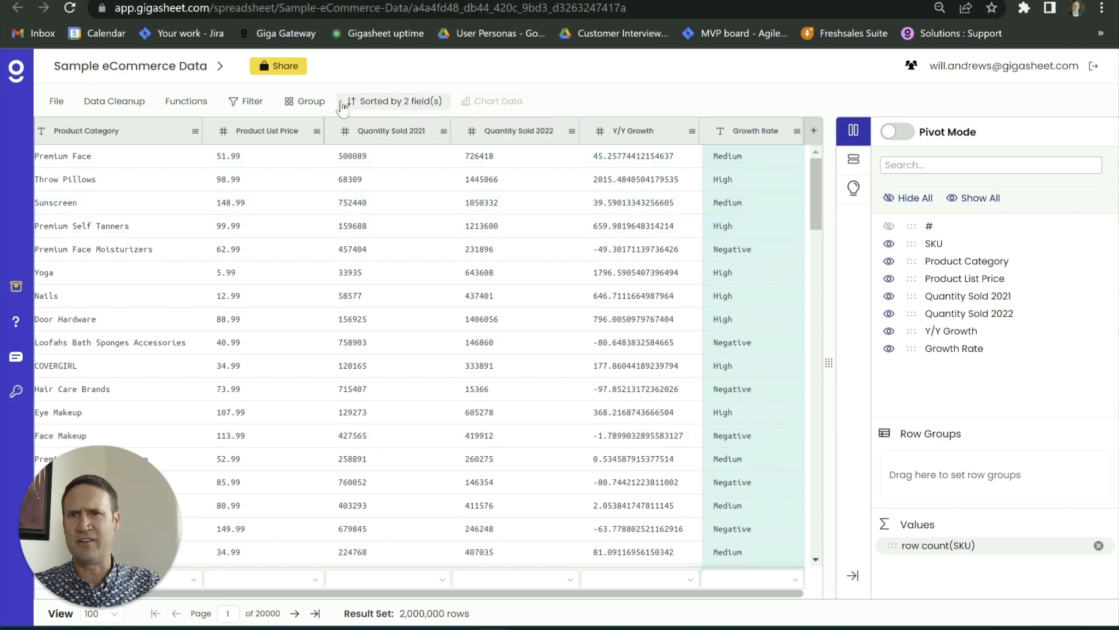
click(313, 100)
click(601, 334)
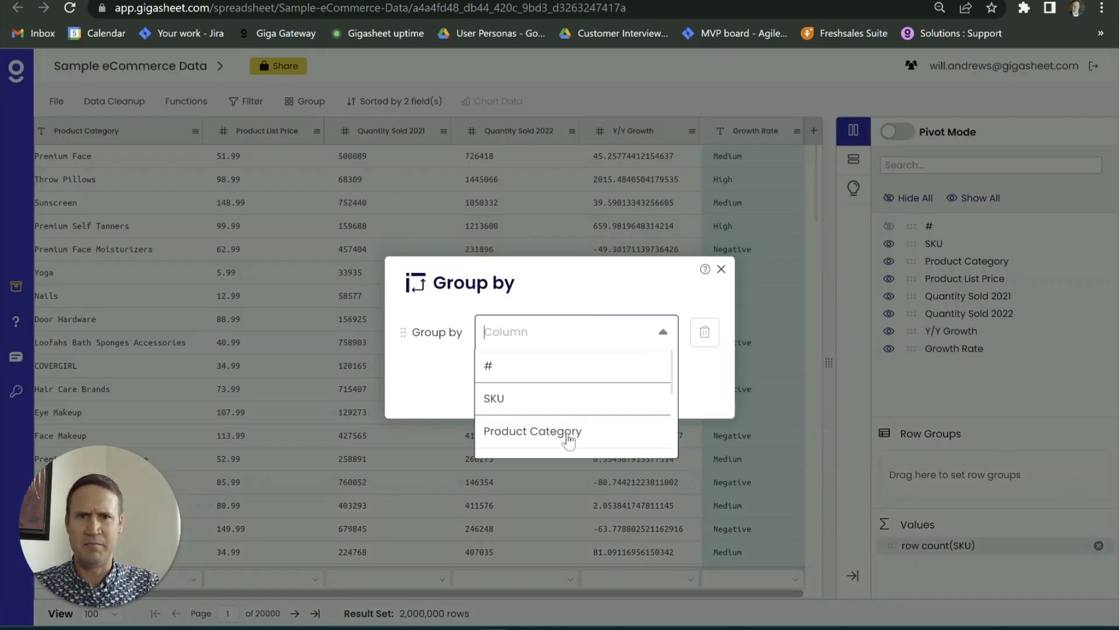
scroll(564, 408, down, 3)
click(563, 442)
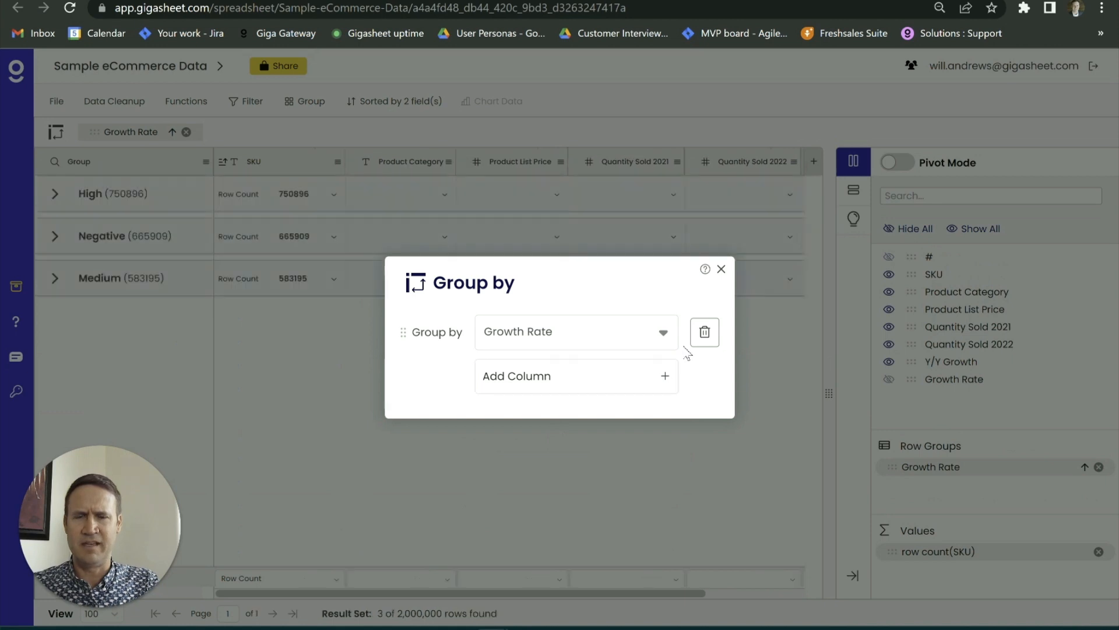
click(722, 268)
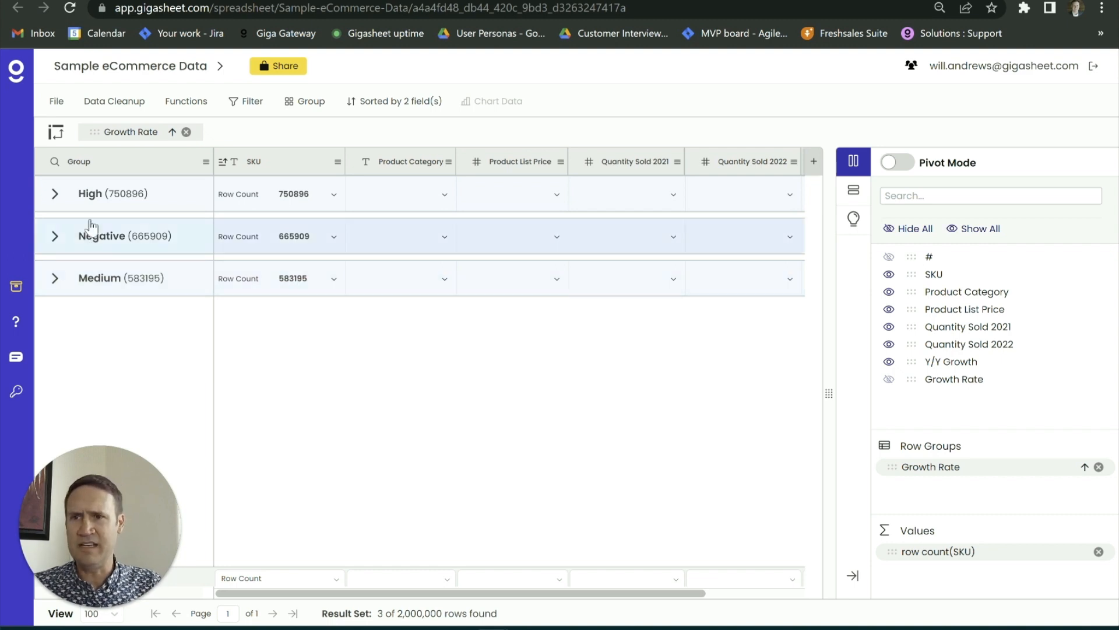
click(186, 132)
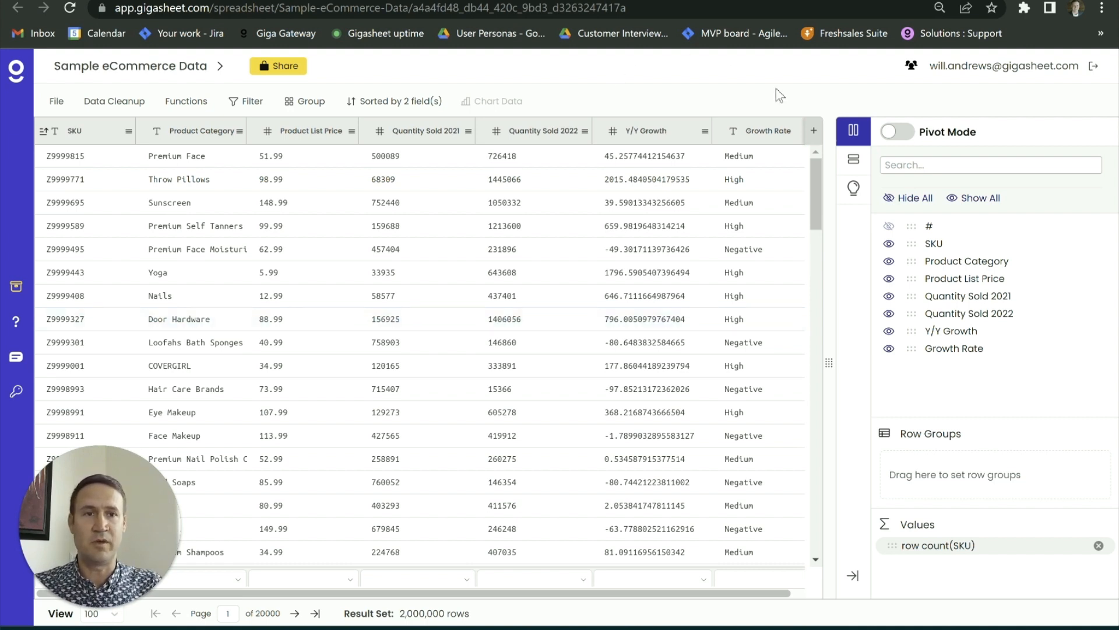
Start a new formula column named URL and insert the CONCAT function into its formula.
click(814, 132)
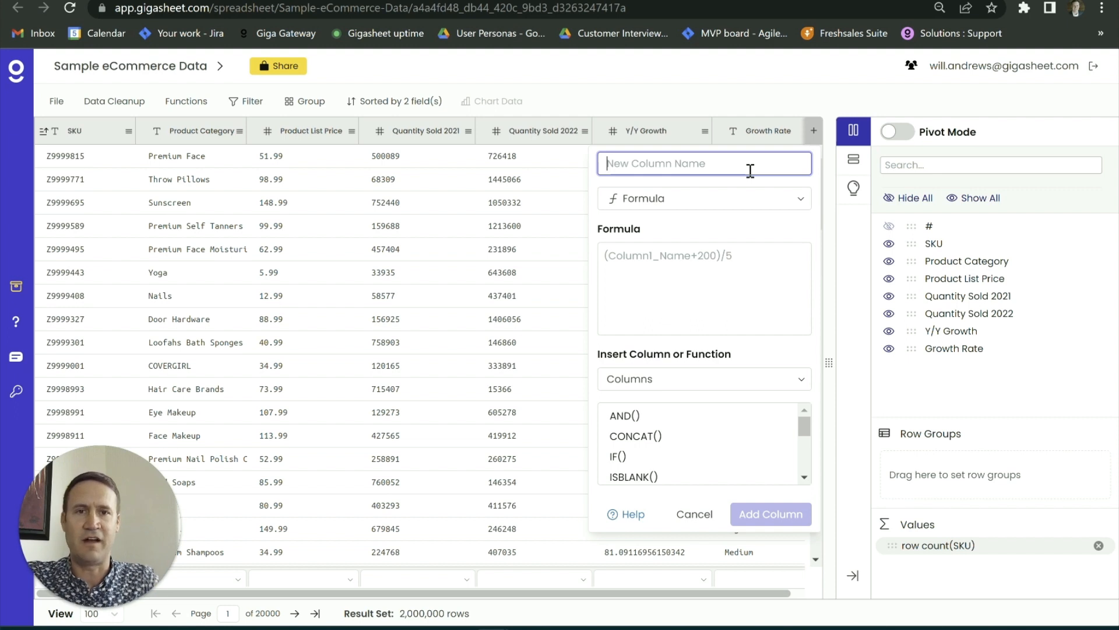
text(URL)
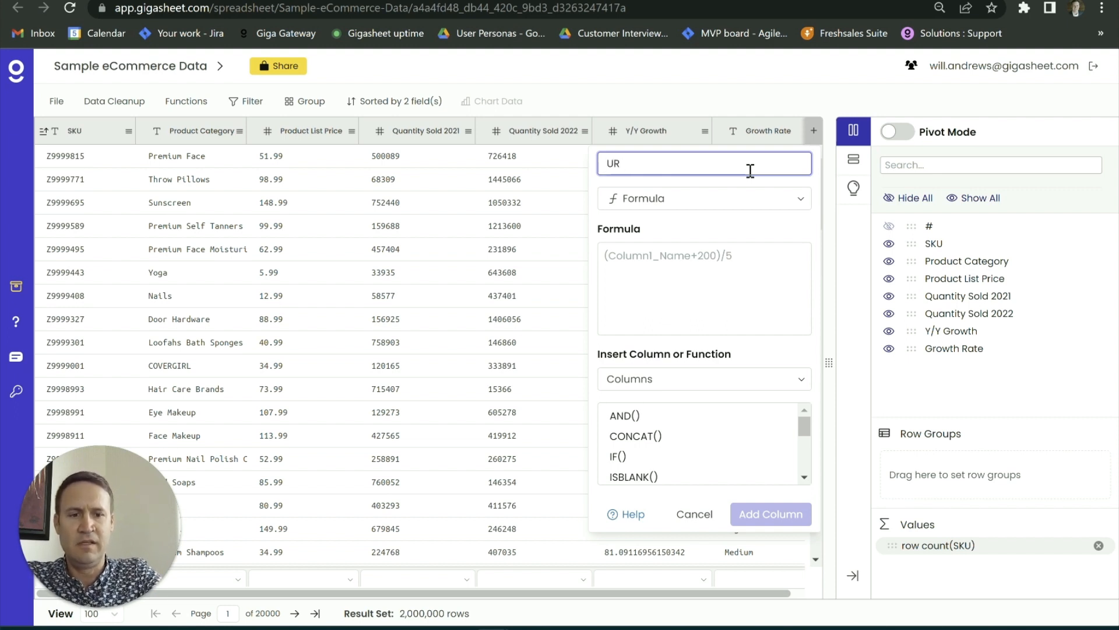
click(653, 439)
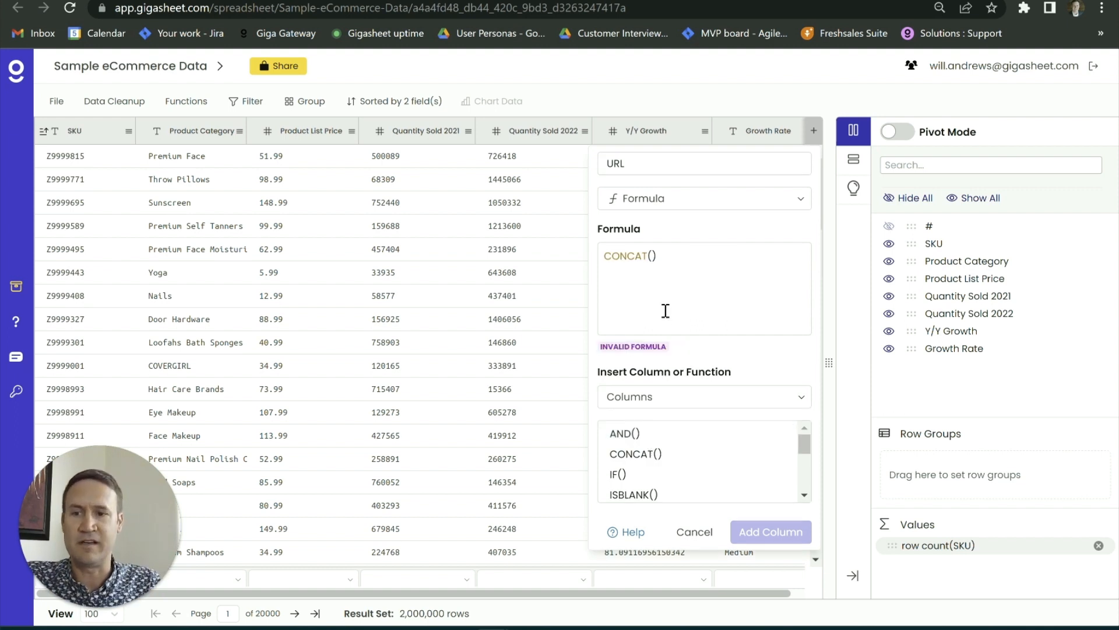
click(655, 262)
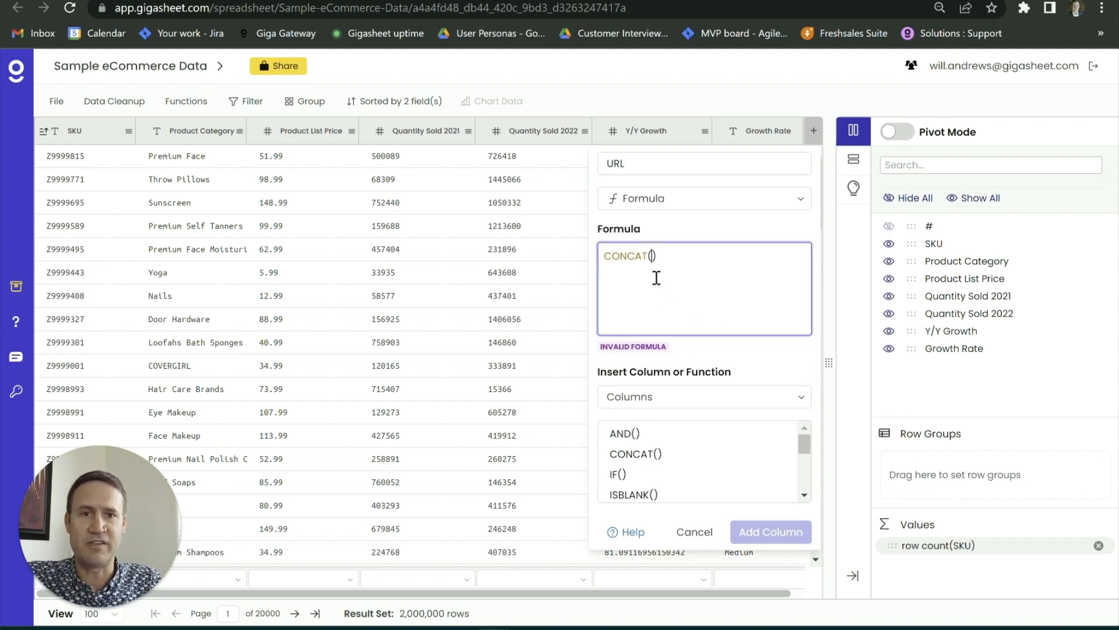
text("http)
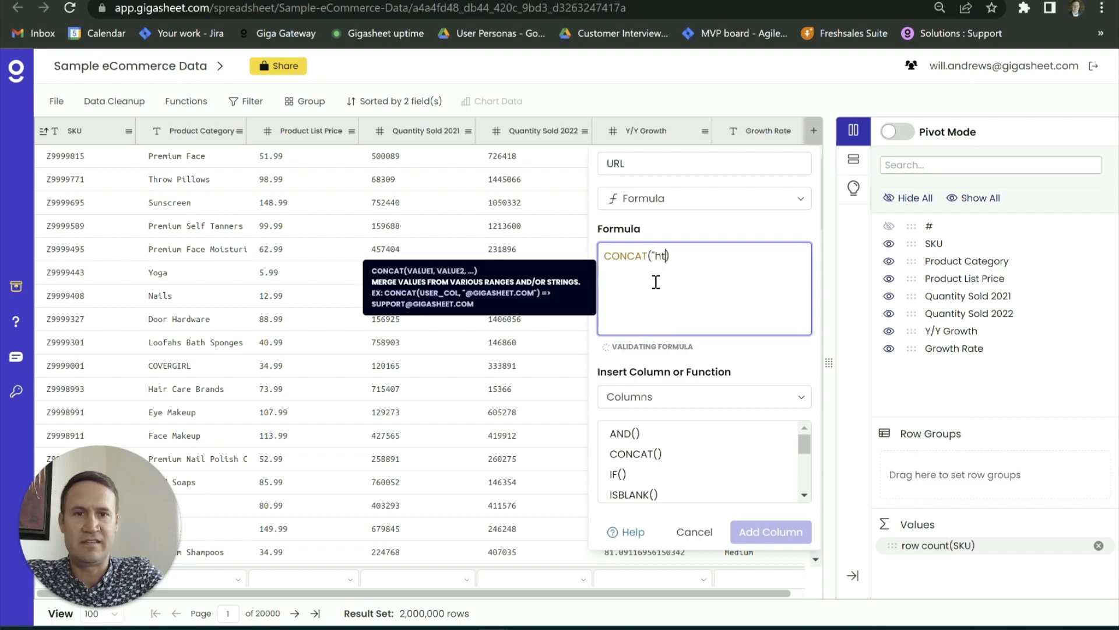
text(s://)
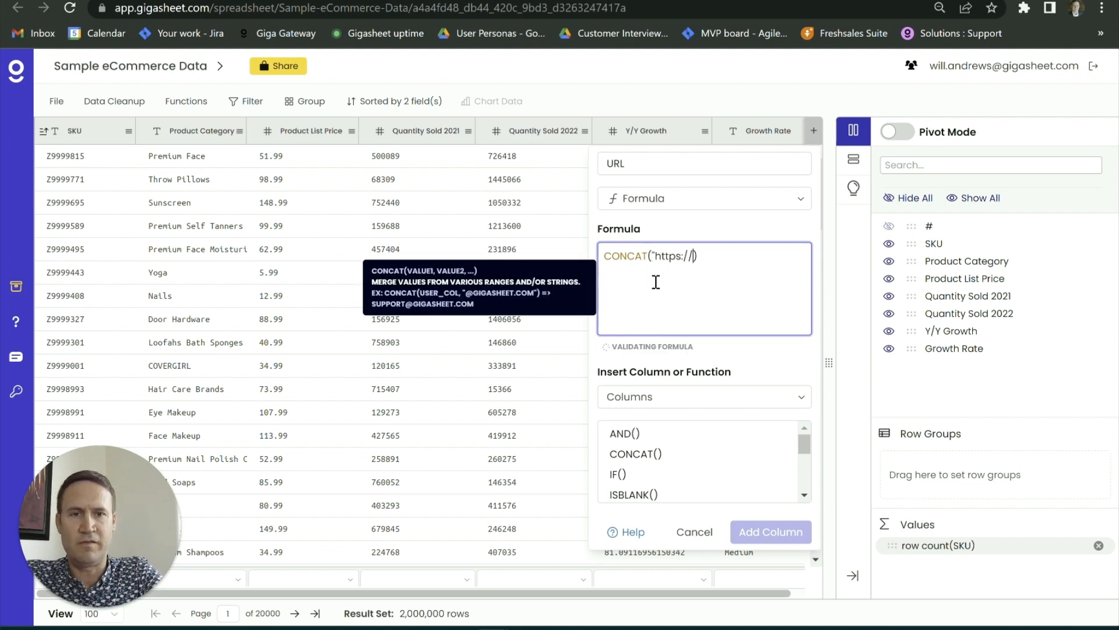
text(gigas)
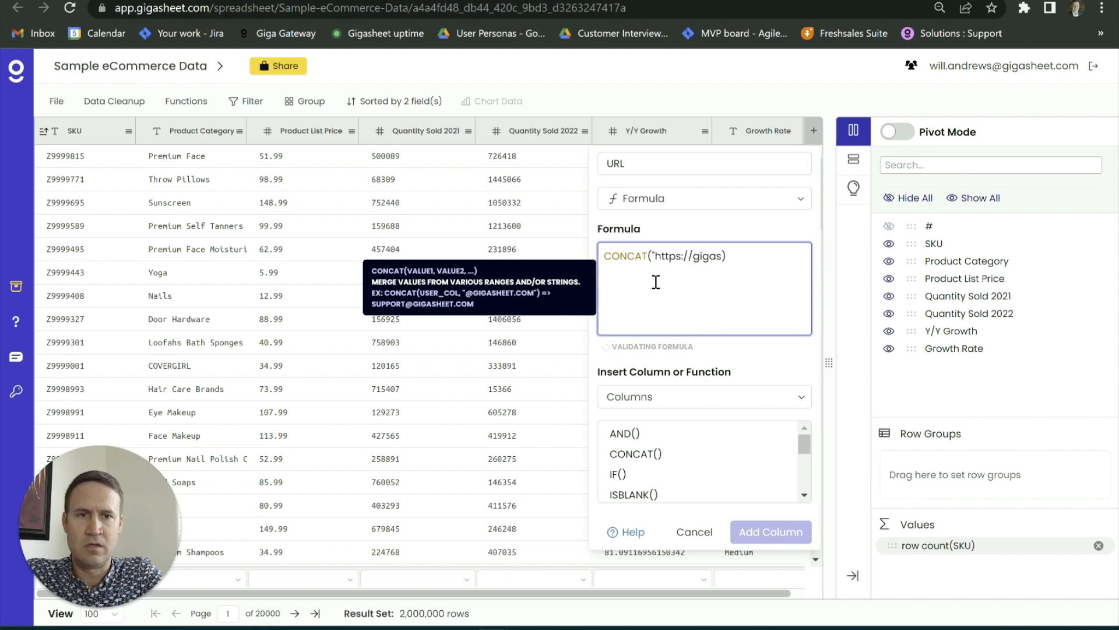
text(tore.com)
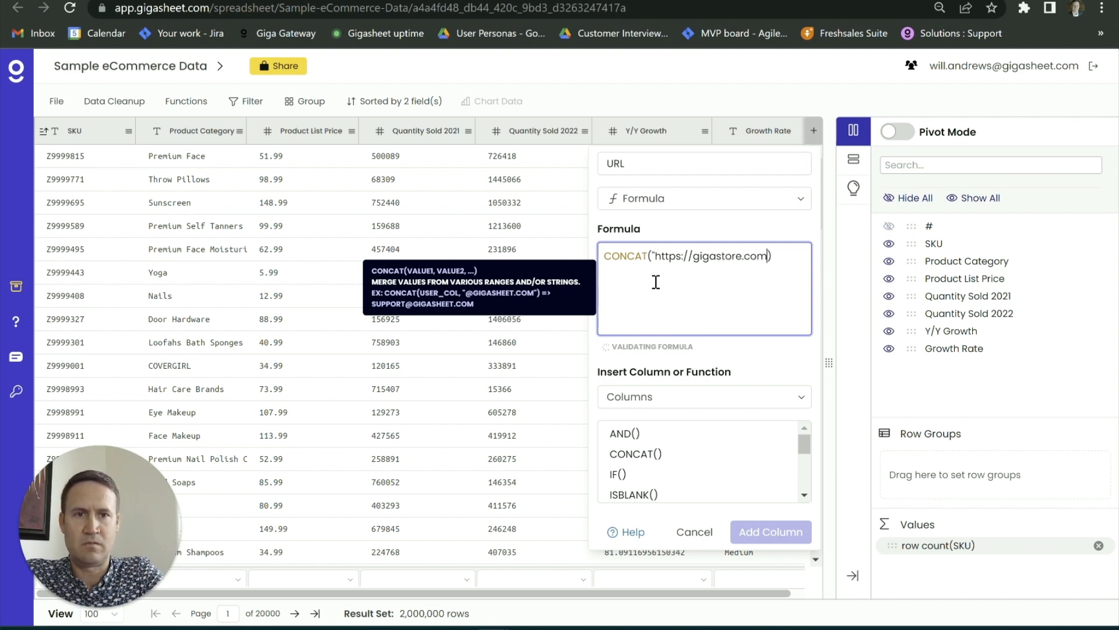
text(/)
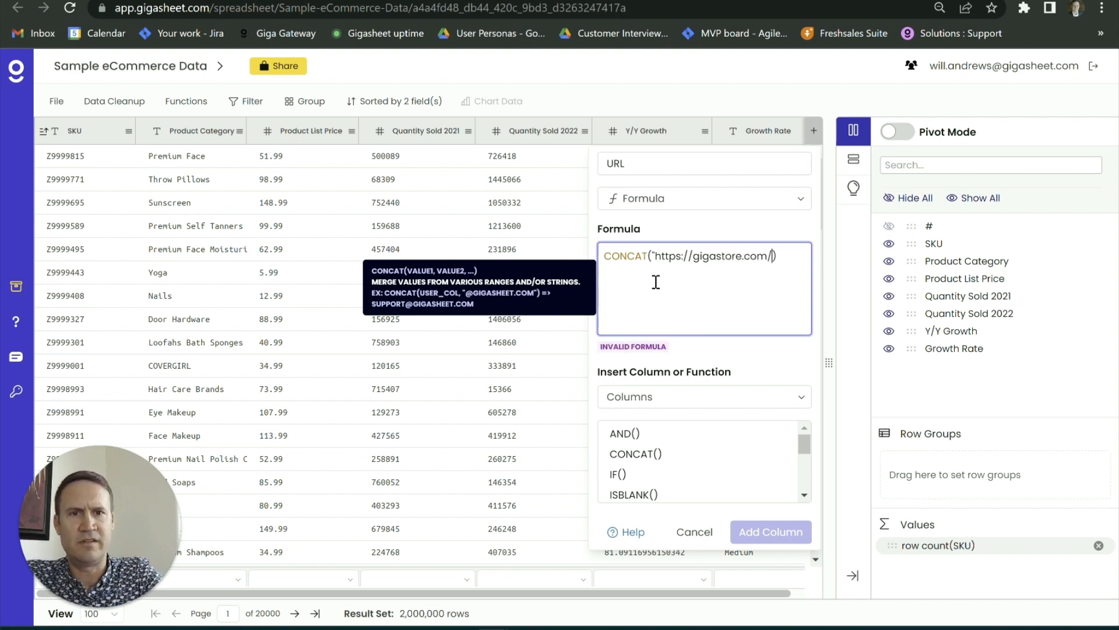
text(")
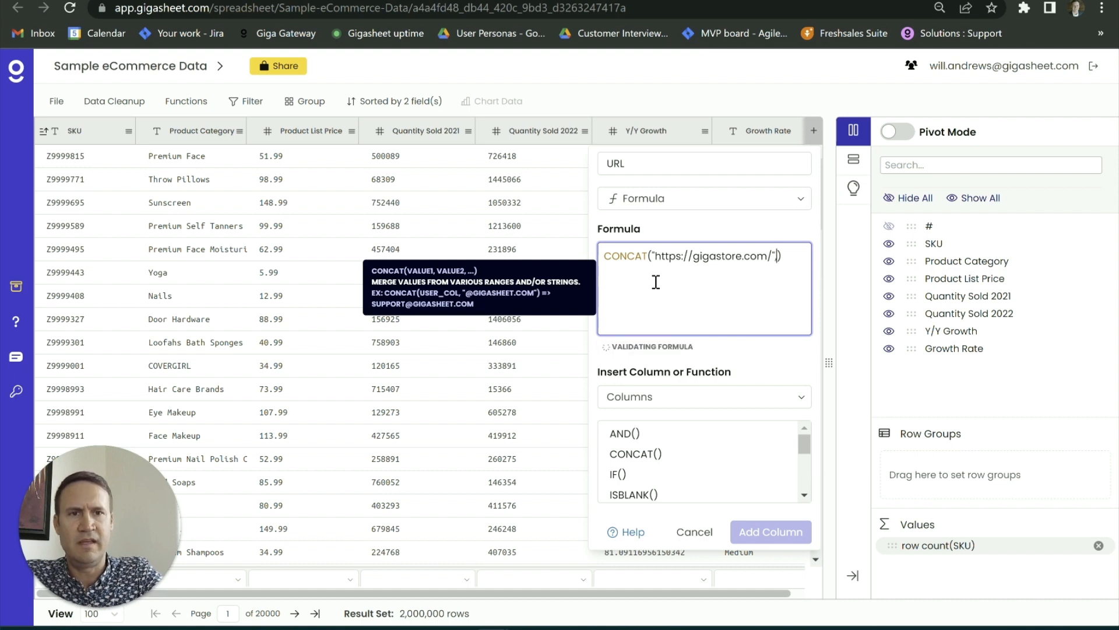
text(,)
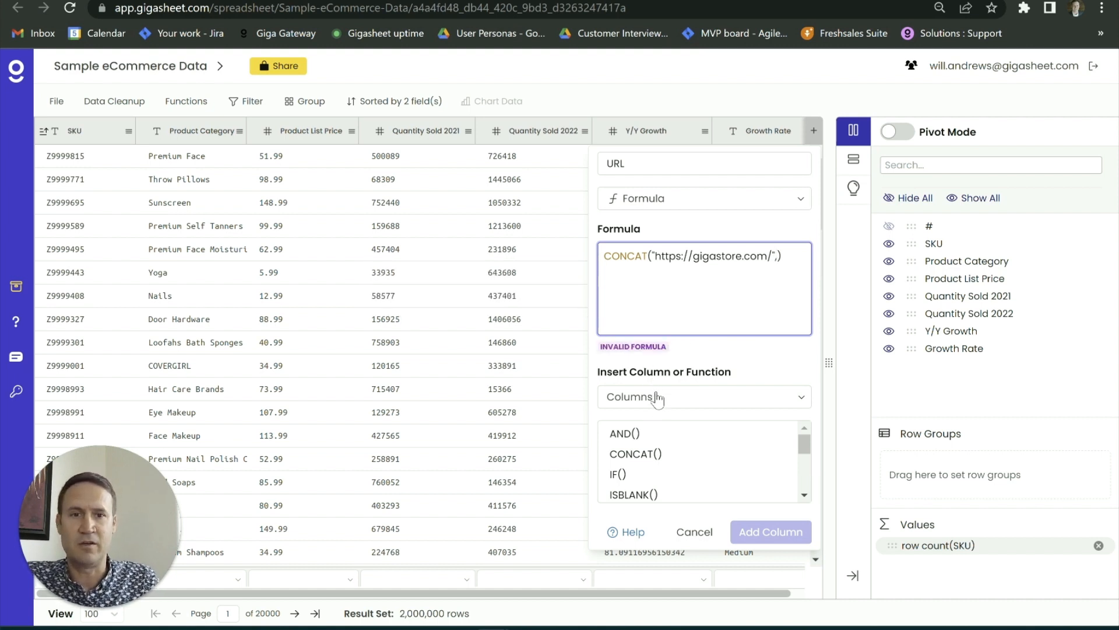
Add the Product Category column as the second CONCAT value, followed by "/" as the third value.
click(659, 398)
click(688, 512)
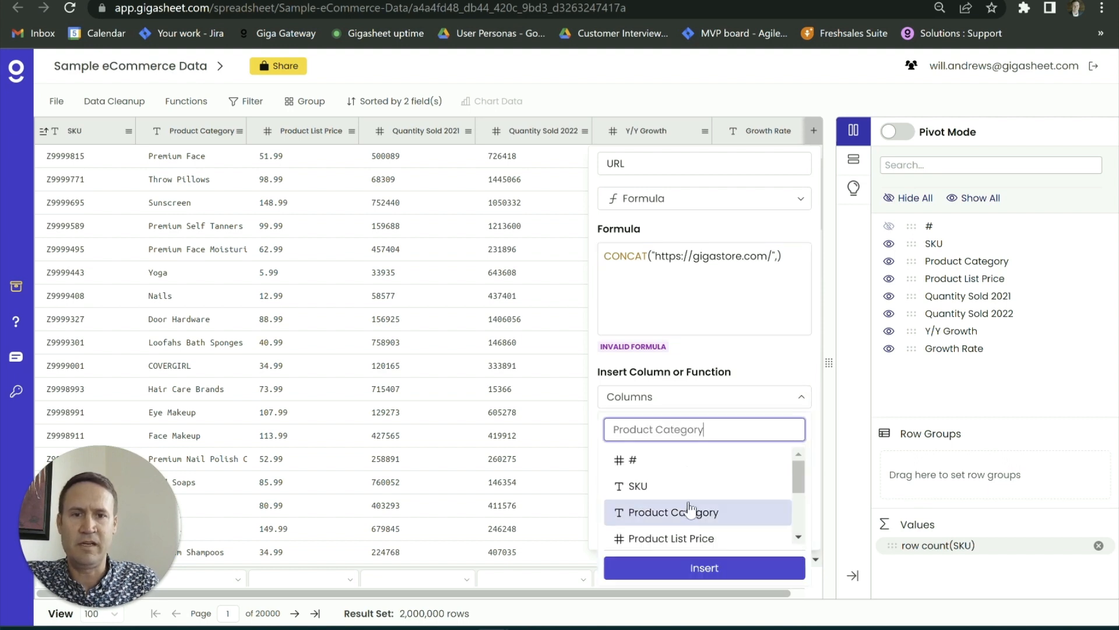
click(701, 568)
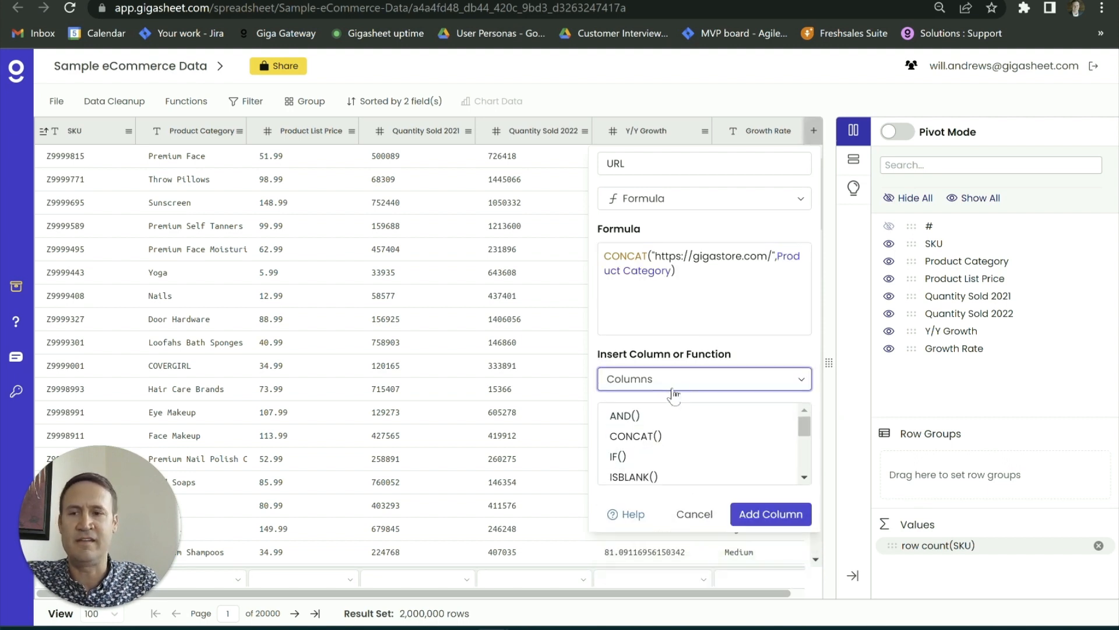
click(673, 275)
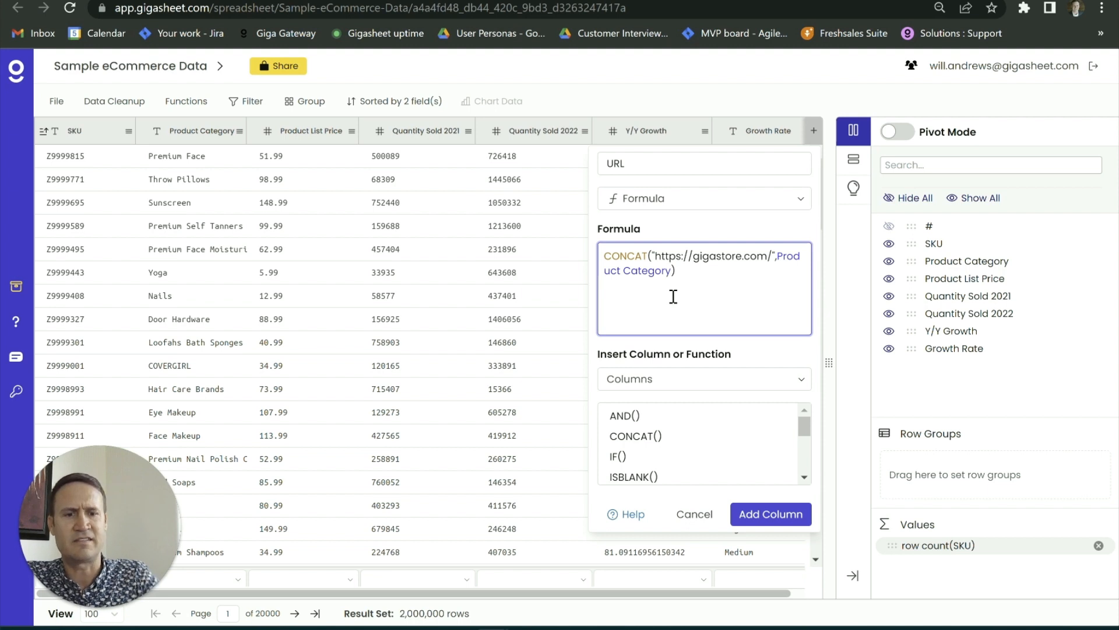
text(,"/")
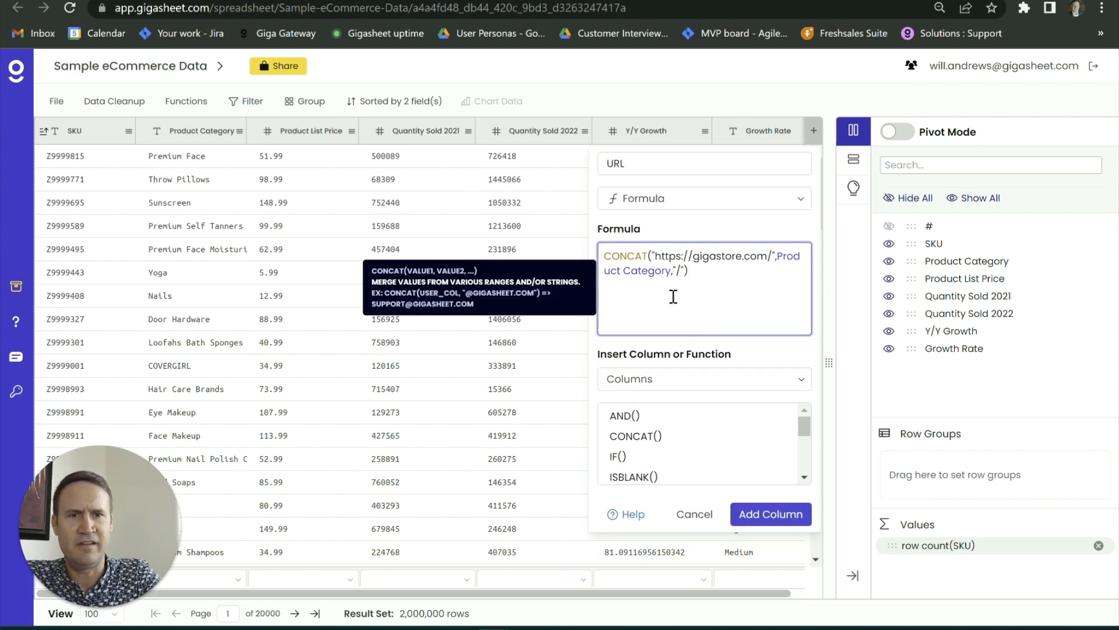
text(,)
Insert the SKU column as the last CONCAT value and add the URL column to the sheet.
click(662, 389)
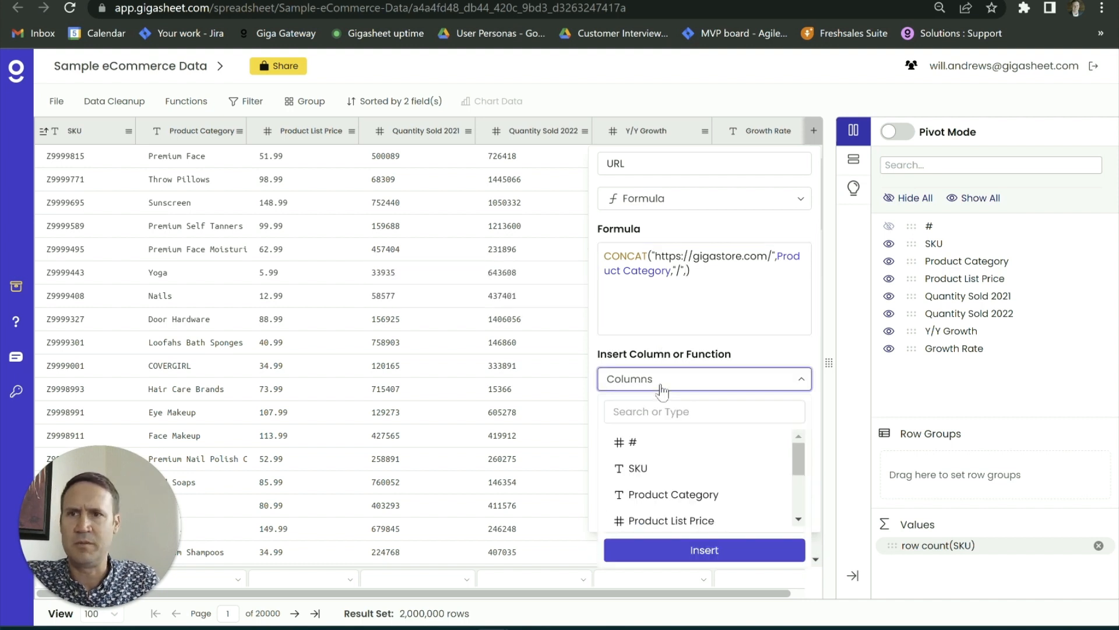
click(665, 468)
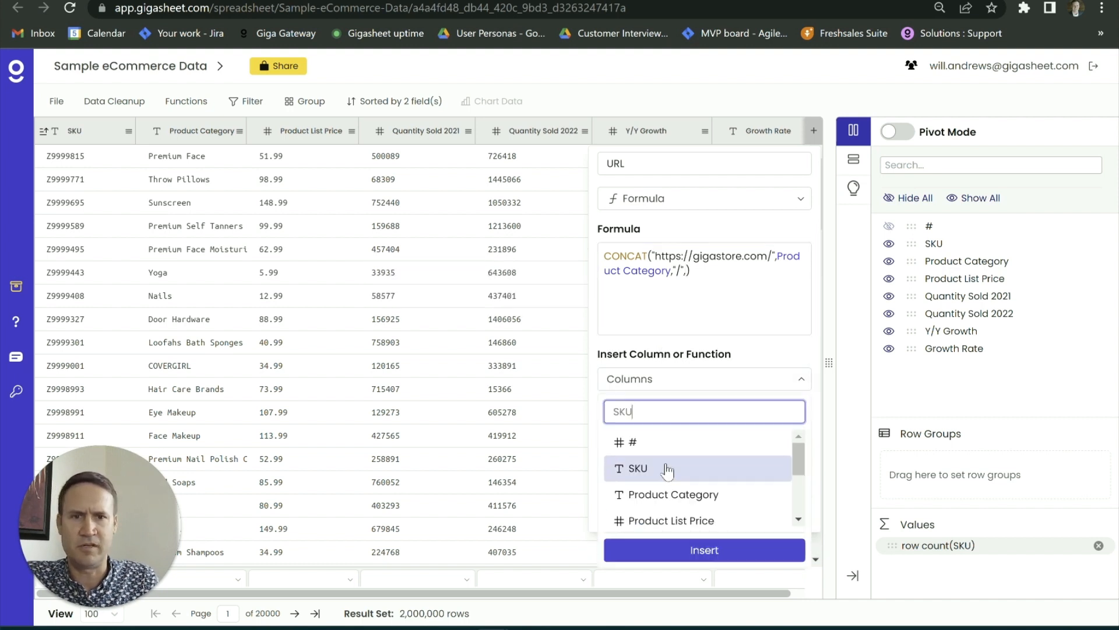
click(719, 548)
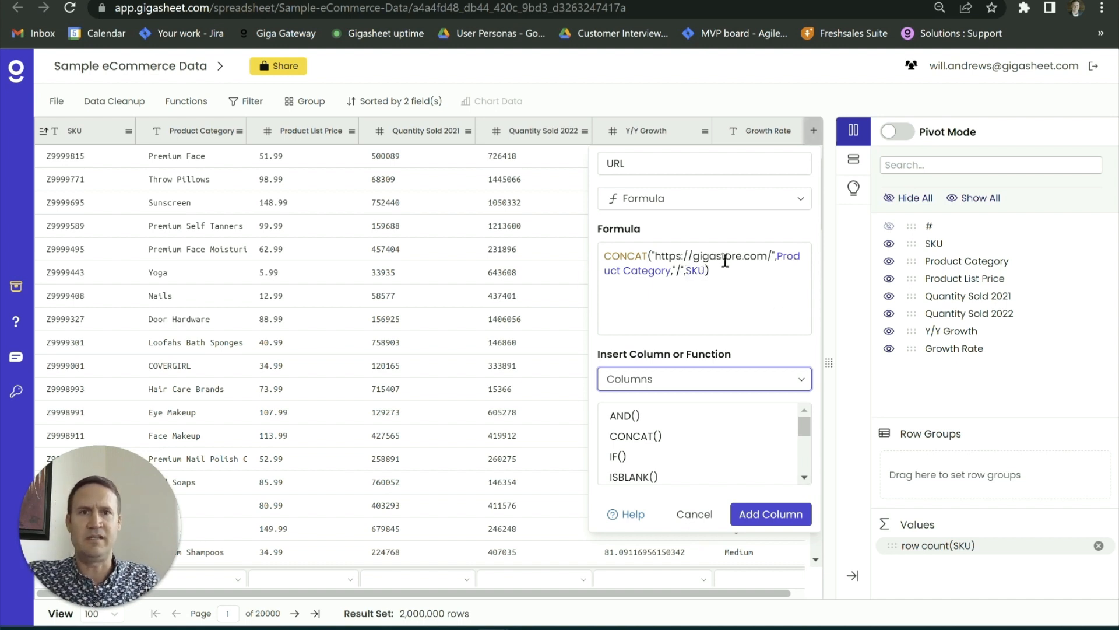
double_click(644, 165)
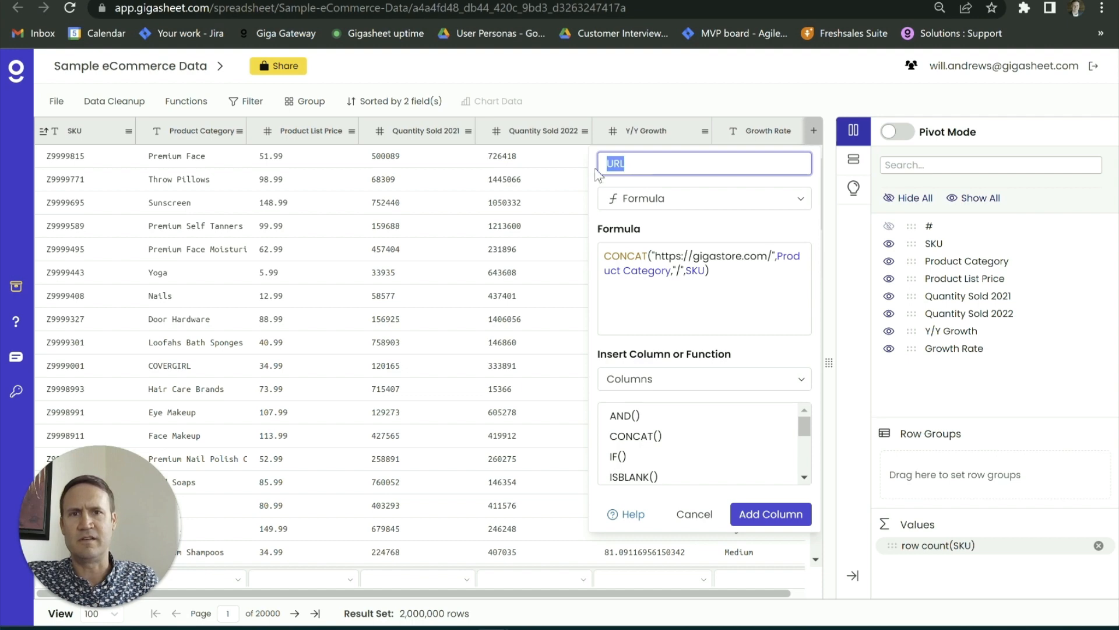
click(770, 517)
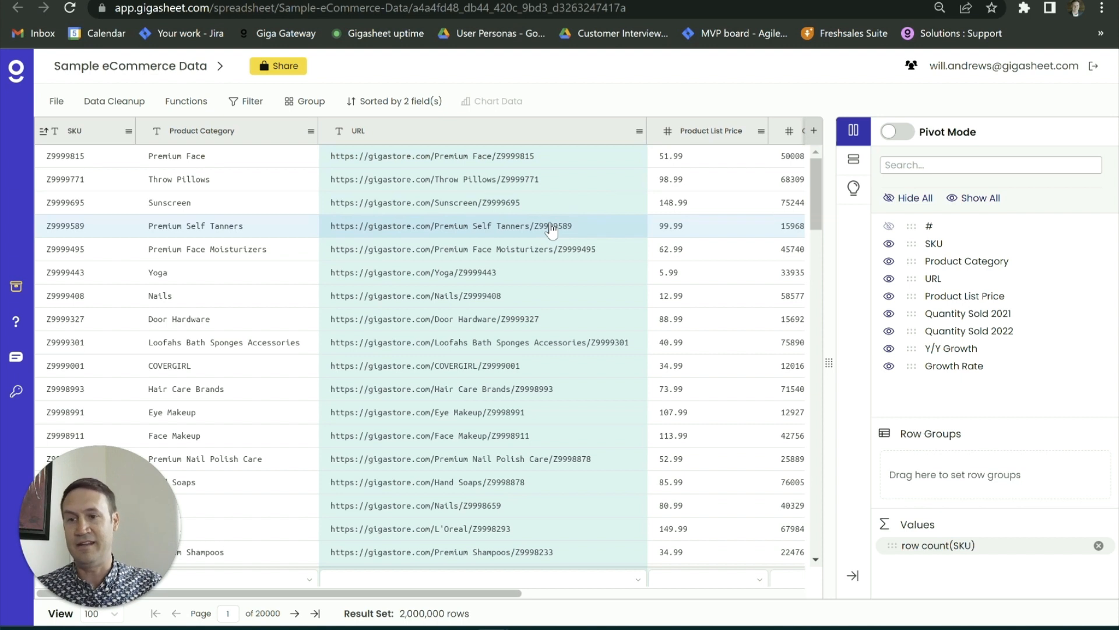
click(513, 166)
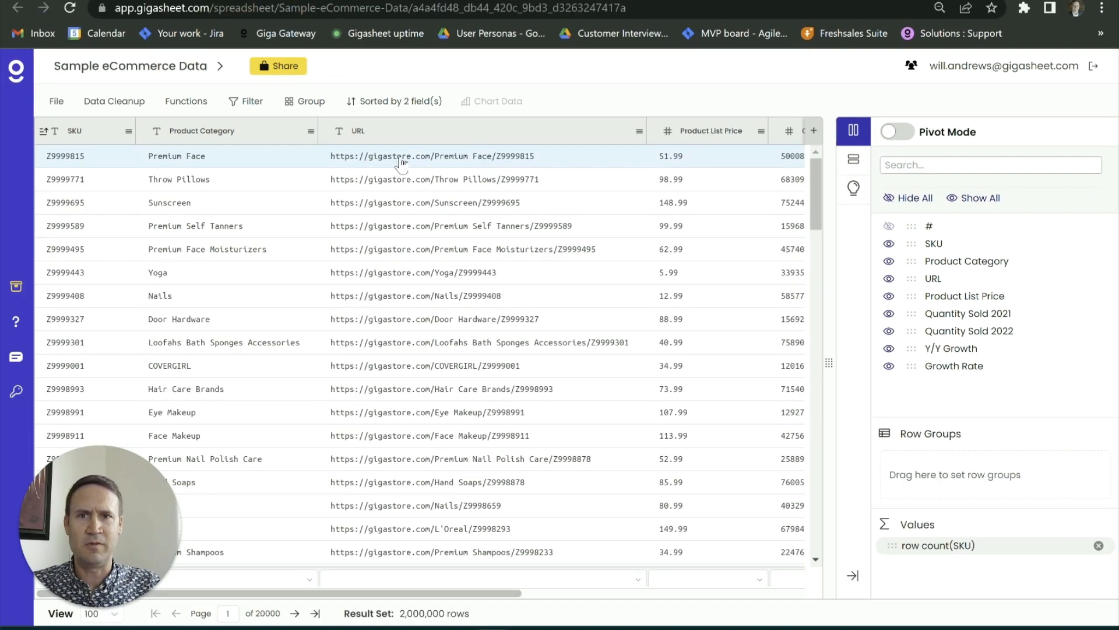
Start another formula column named Real URL and insert the SUBSTITUTE function into its formula.
click(814, 131)
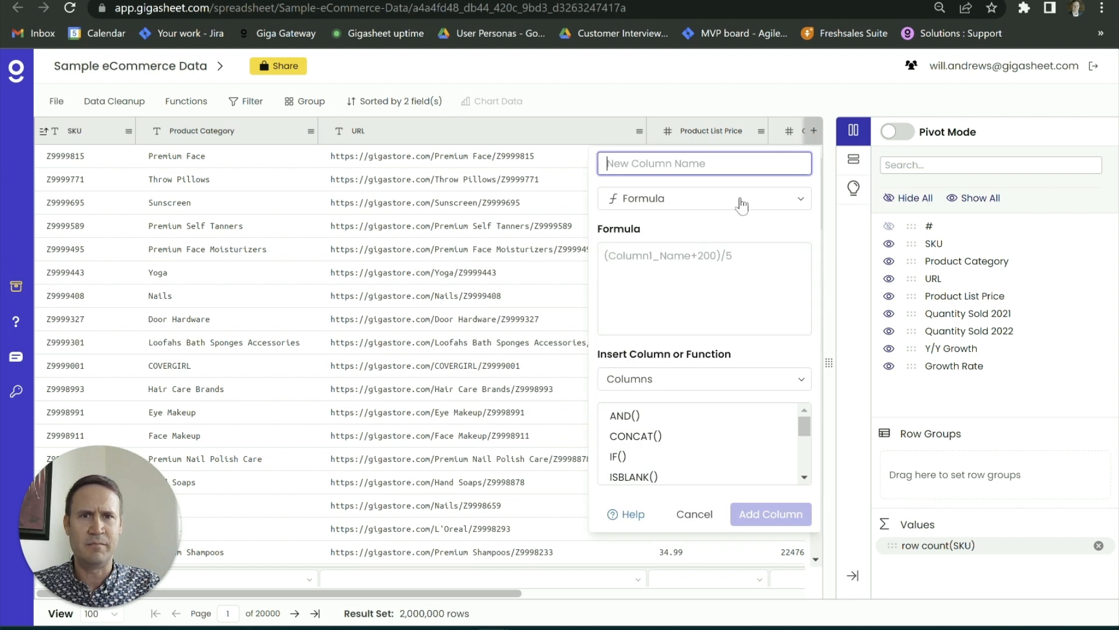
text(R)
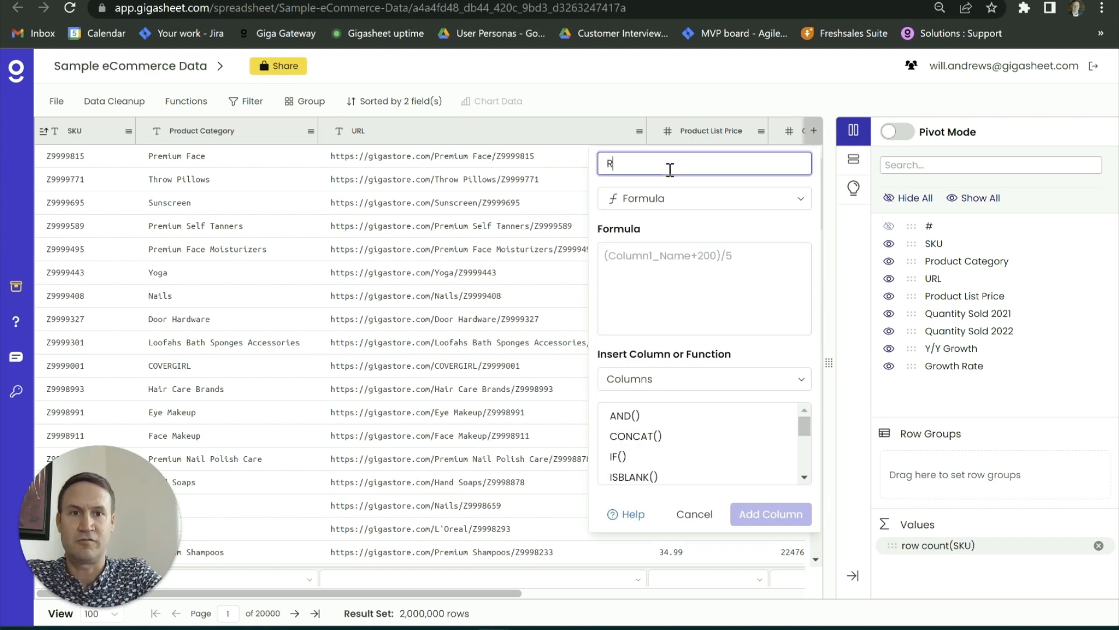
text(eal UREL)
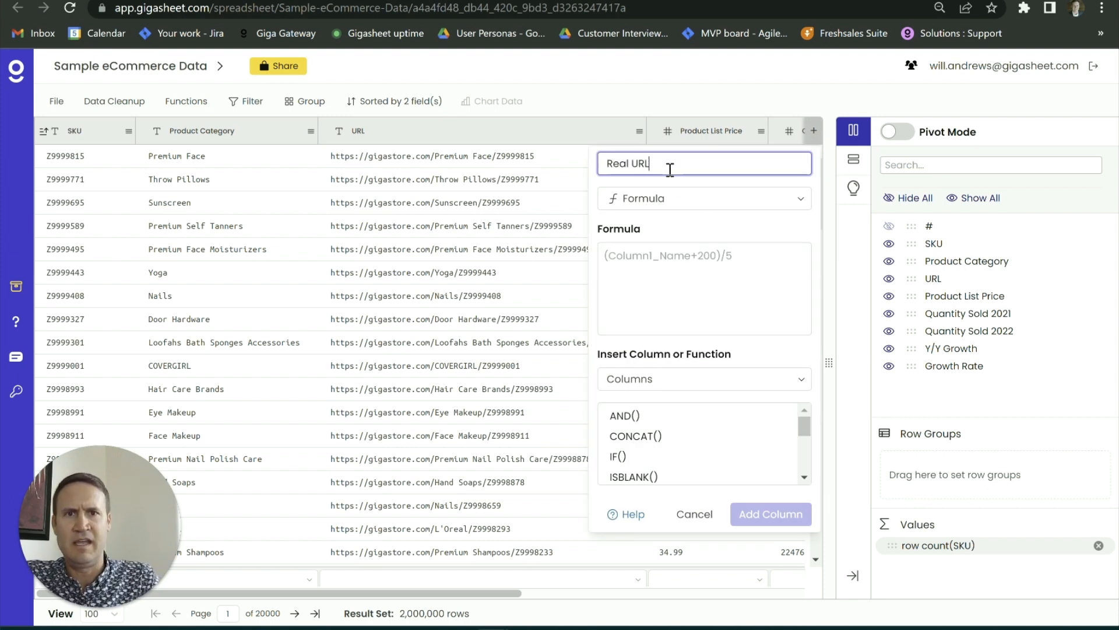
drag(802, 428, 804, 477)
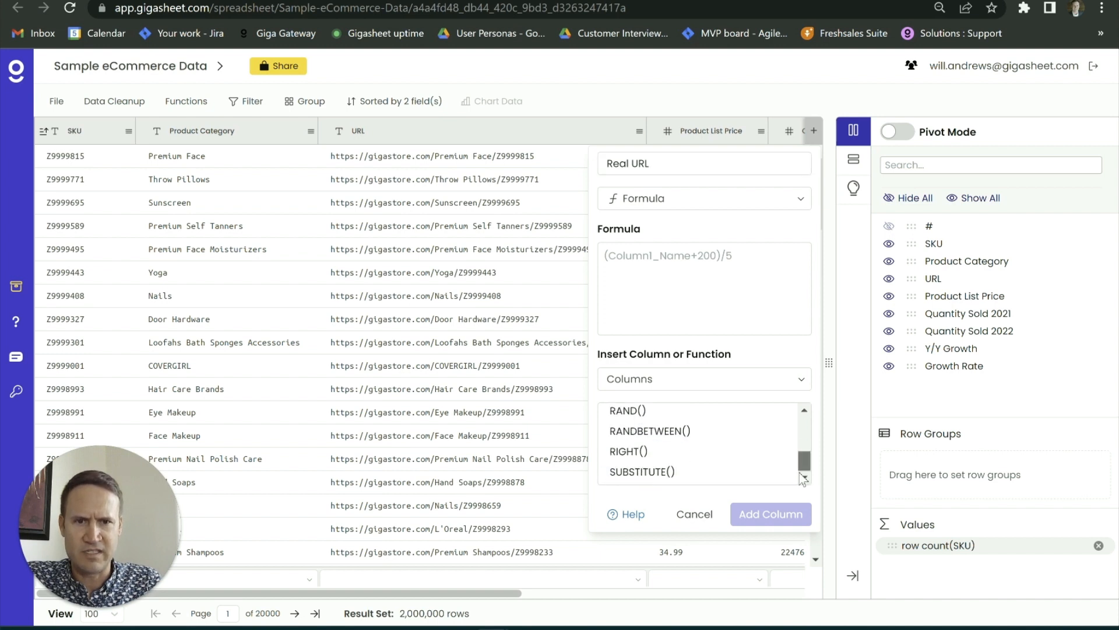
click(682, 474)
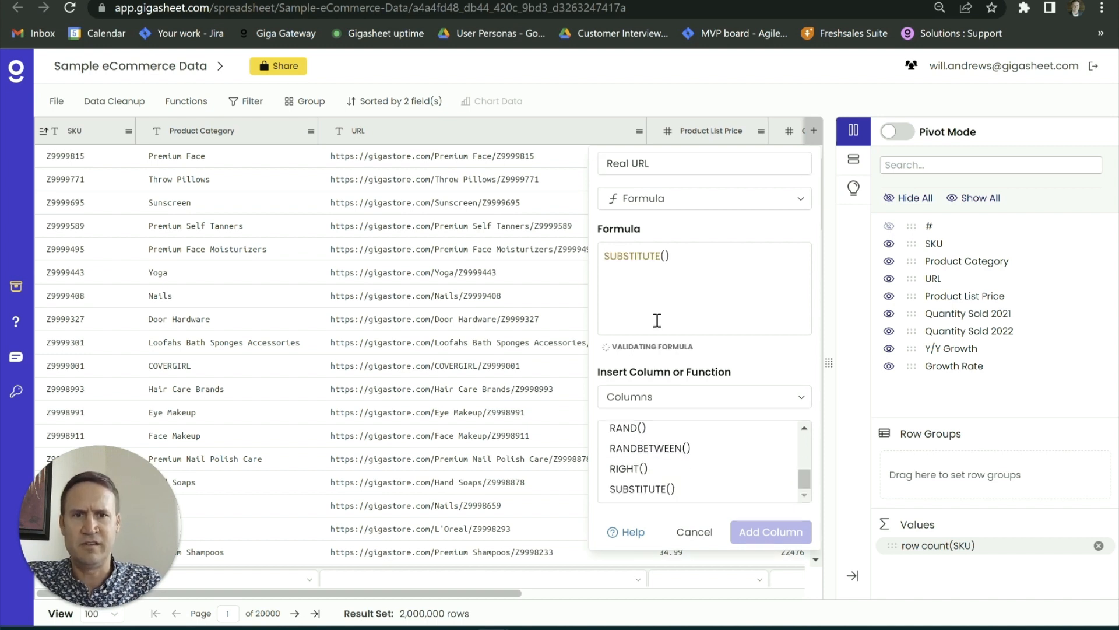
click(665, 266)
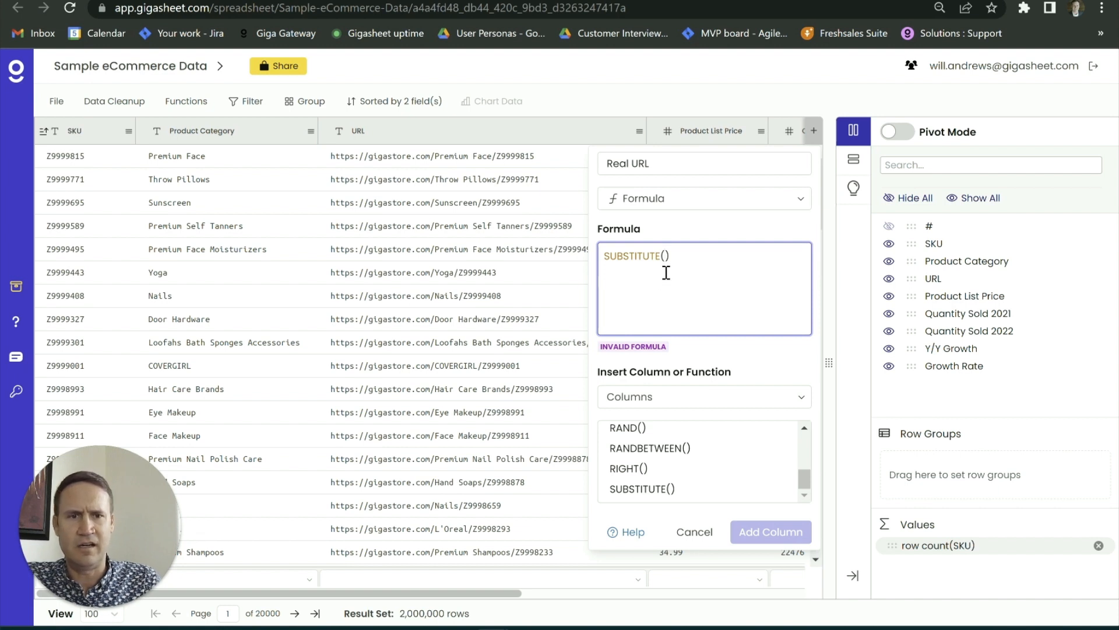
Insert the URL column as the text argument of SUBSTITUTE, followed by a comma.
click(665, 400)
text(URL)
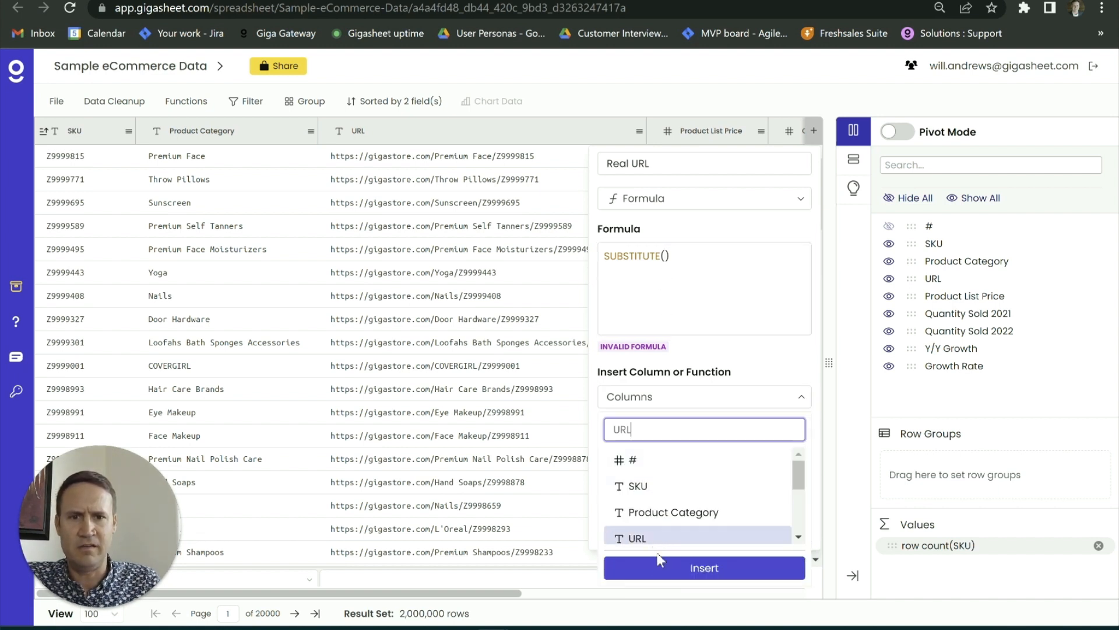
click(661, 564)
click(686, 300)
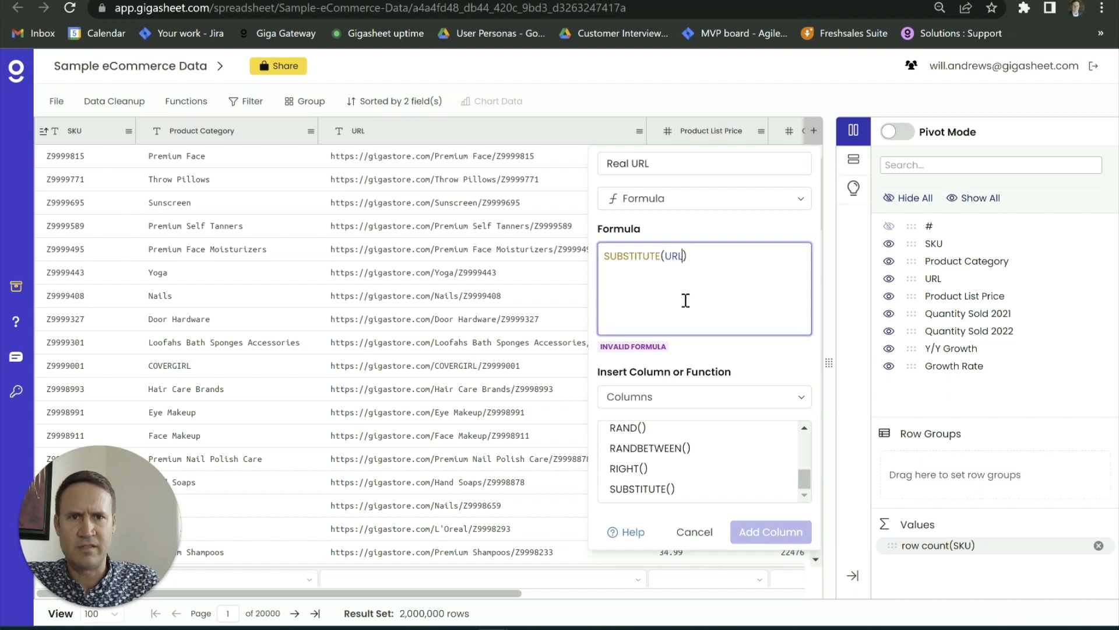
text(,)
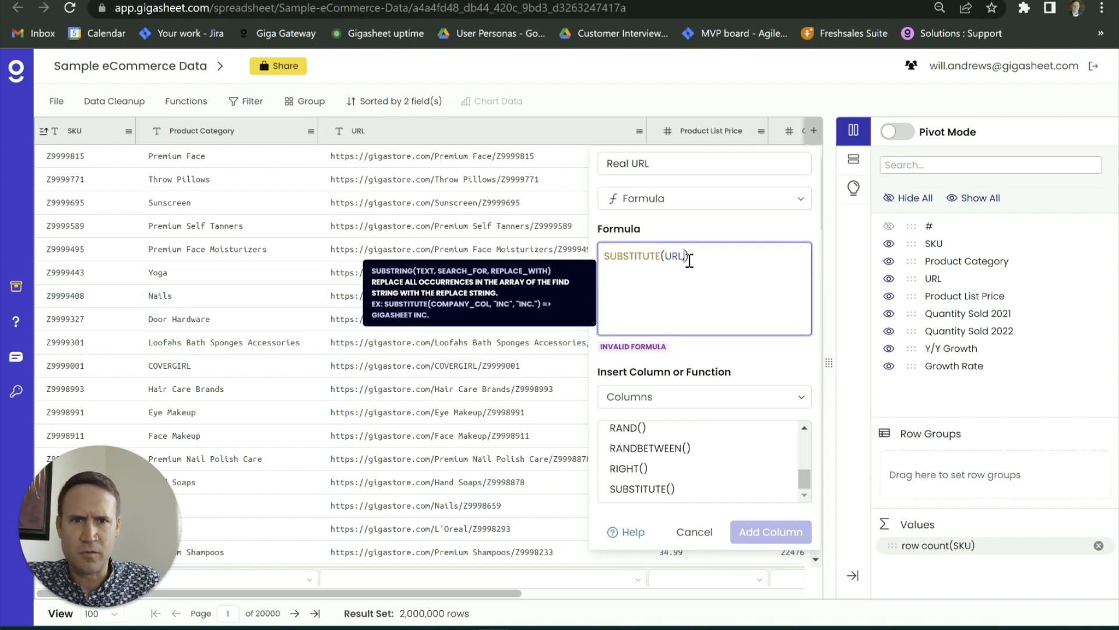
Complete SUBSTITUTE with " " as the search text and "%20" as the replacement, and add the Real URL column.
text(" ")
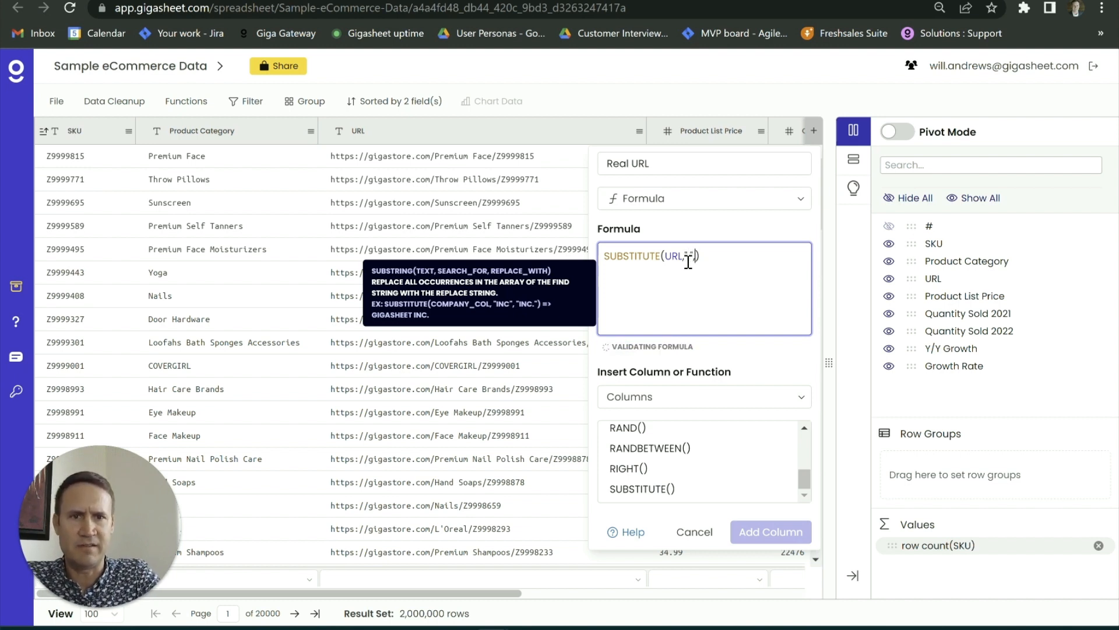
text(,)
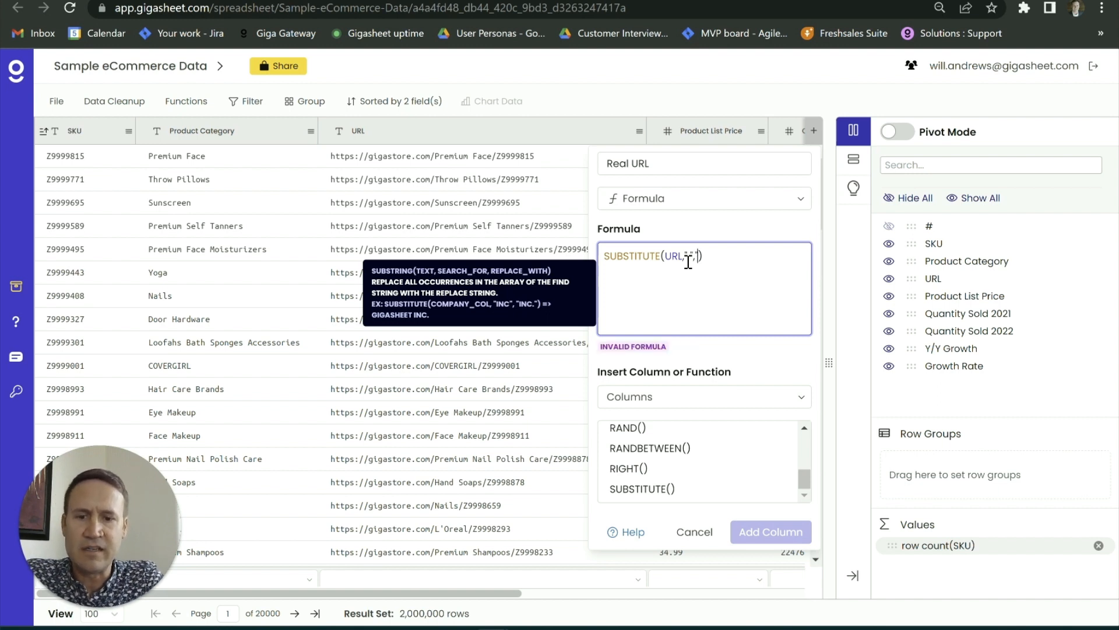
text("%20)
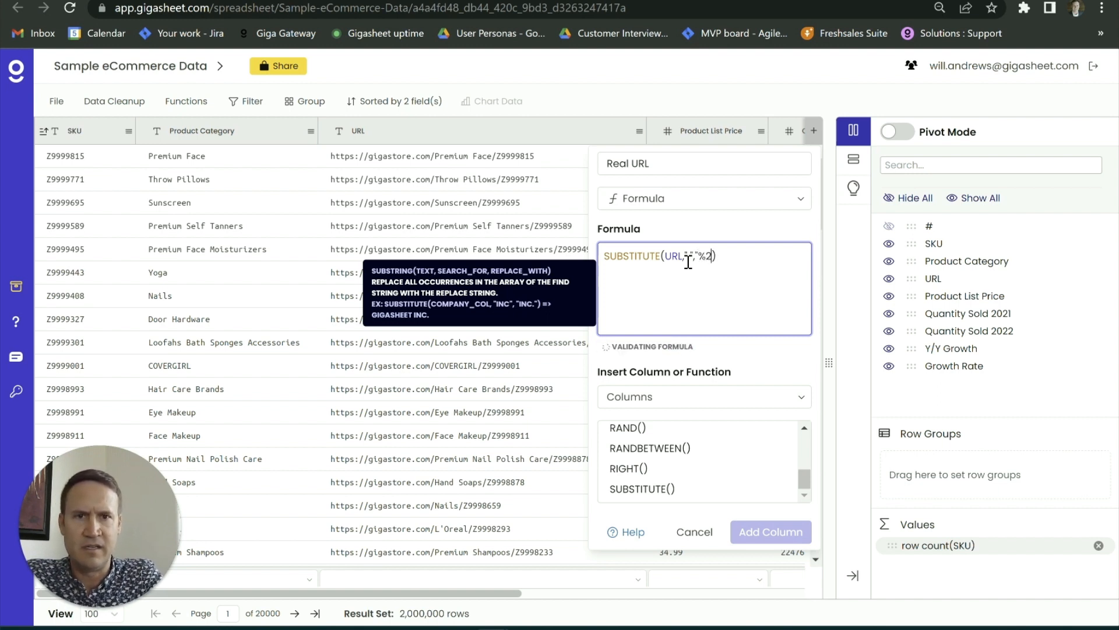
text(")
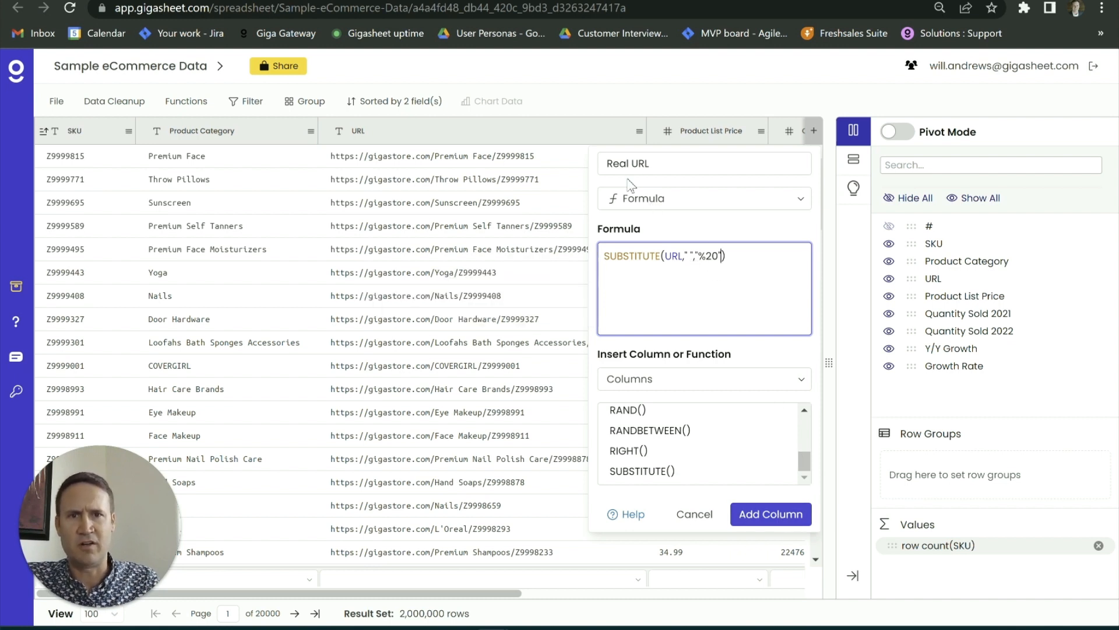
click(770, 514)
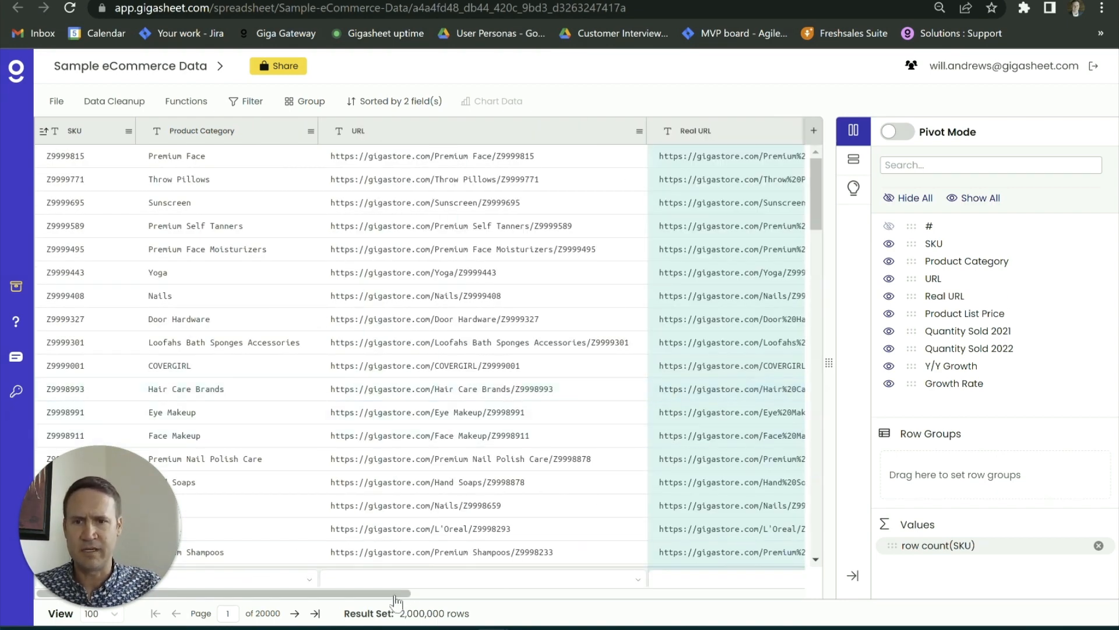
Hide the intermediate URL column beside Real URL and show it again.
drag(401, 595, 512, 594)
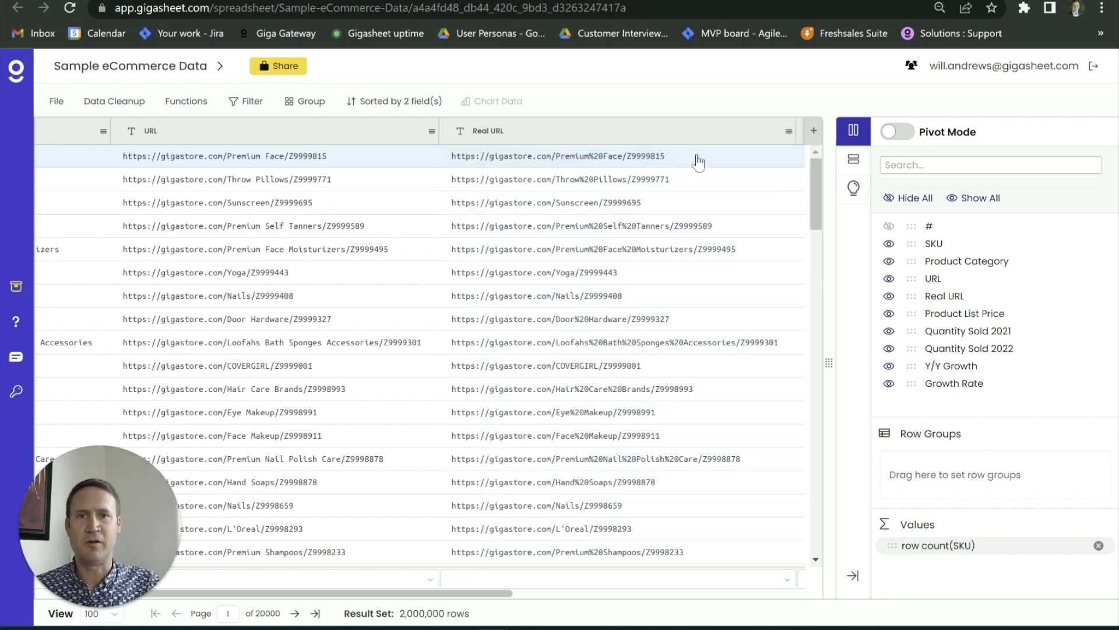
click(889, 280)
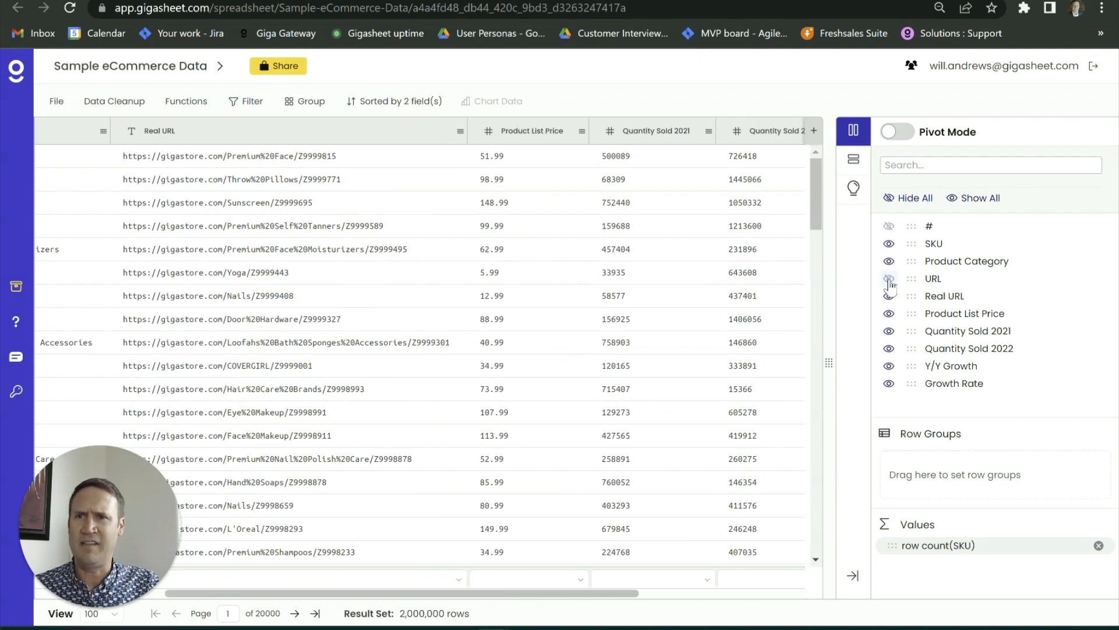
click(889, 280)
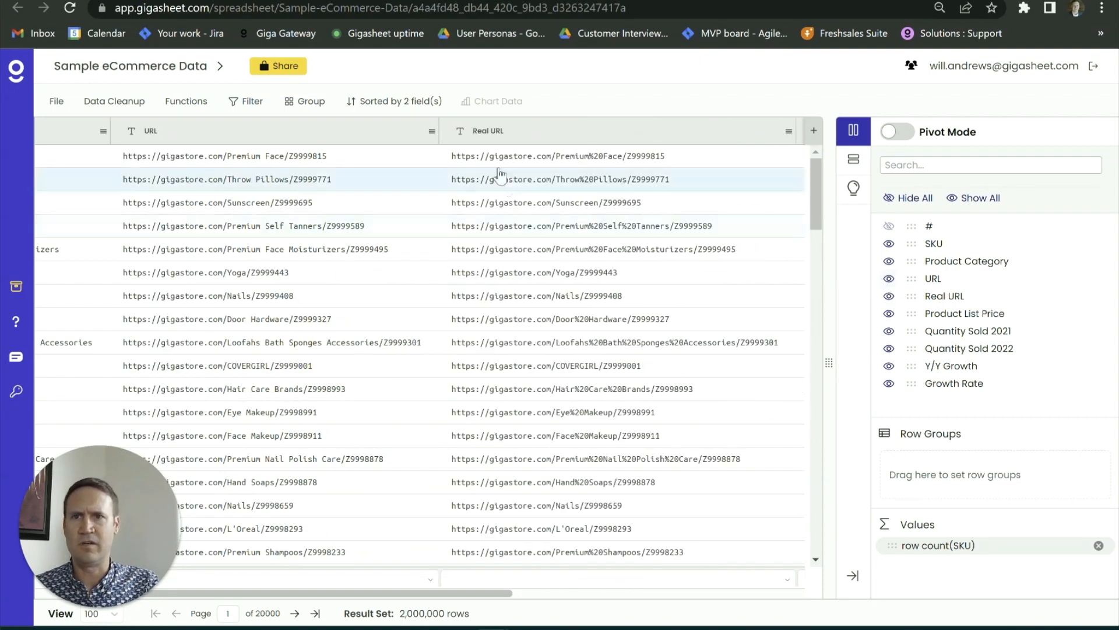
Permanently delete the intermediate URL column from the sheet, keeping the Real URL column.
click(432, 131)
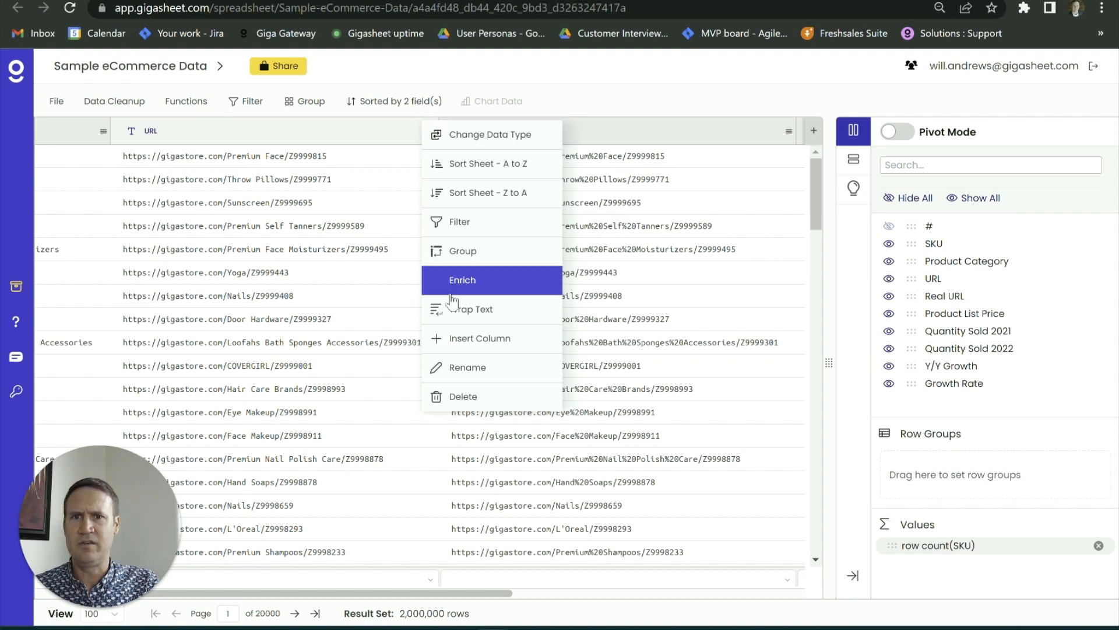
click(464, 397)
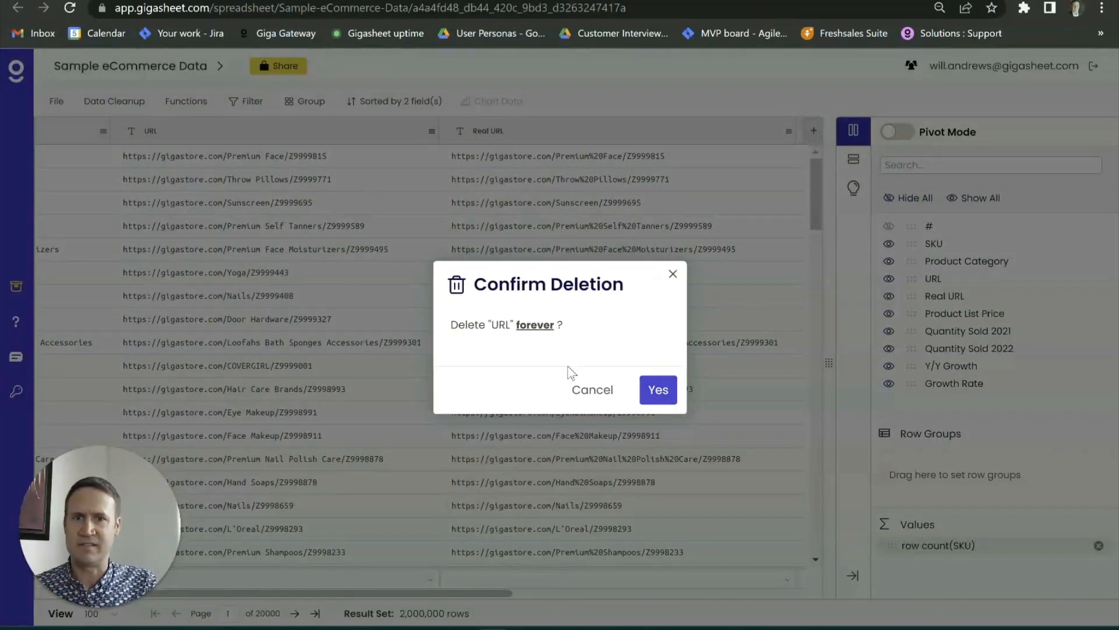
click(659, 390)
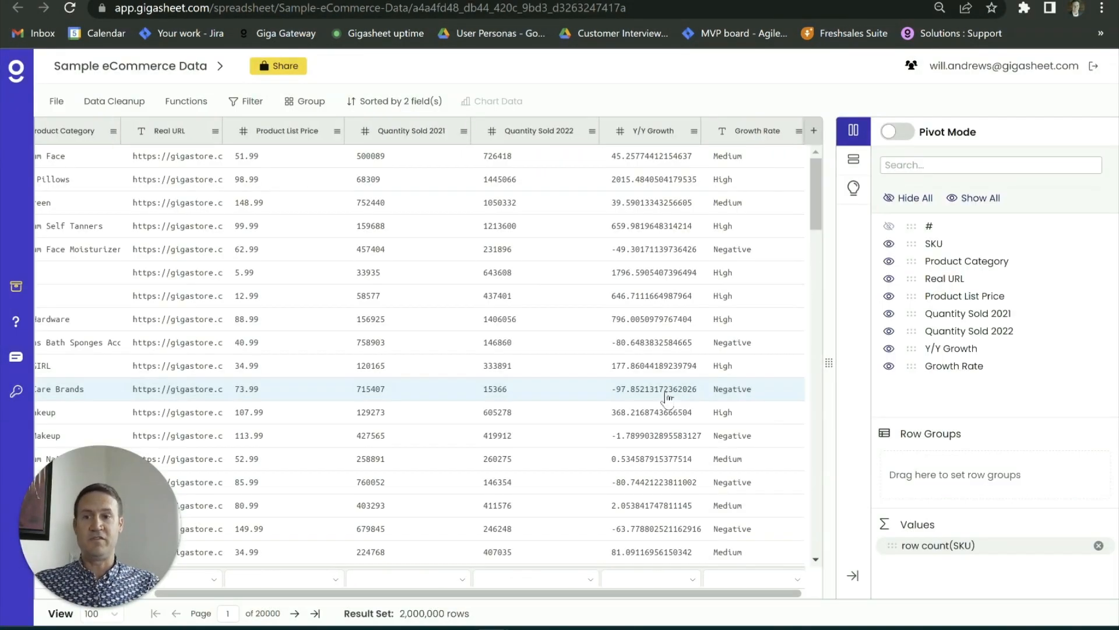